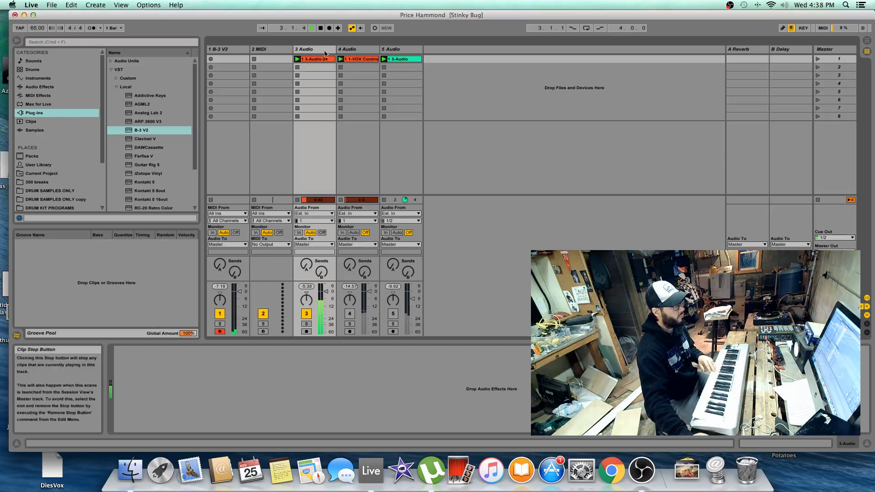
Step: Stop playback of the session clips
click(321, 28)
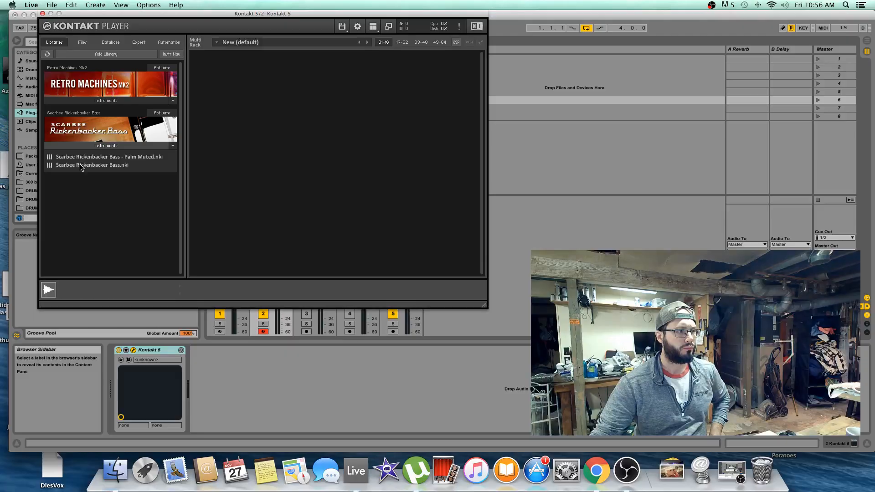
Step: Load the Scarbee Rickenbacker Bass instrument in Kontakt, choose its Halloween preset and toggle the Rick-O-Sound switch
double_click(81, 166)
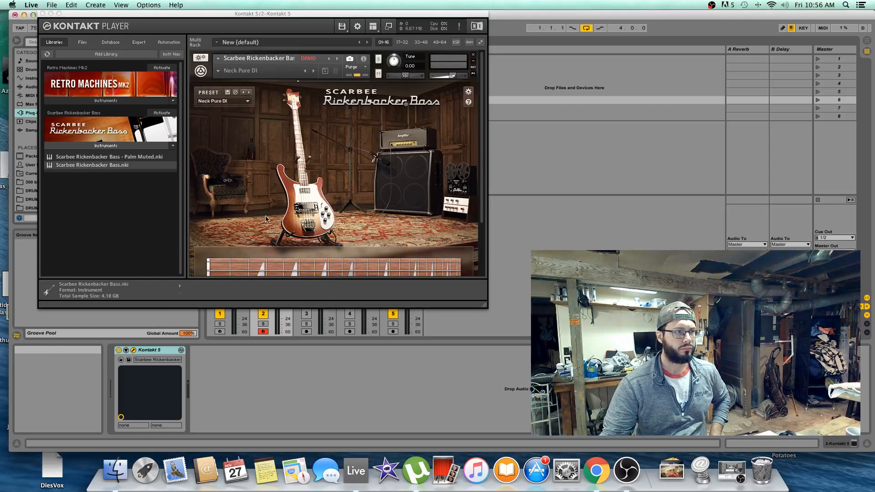
click(248, 102)
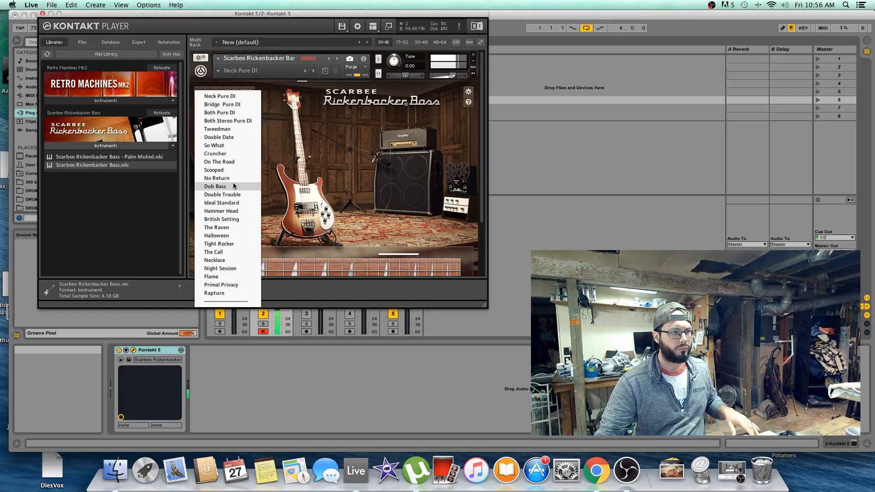
click(223, 236)
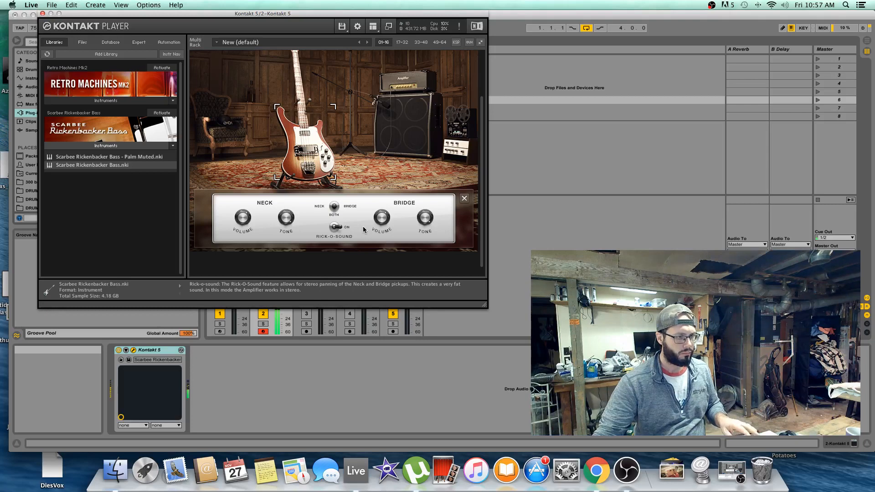
click(334, 228)
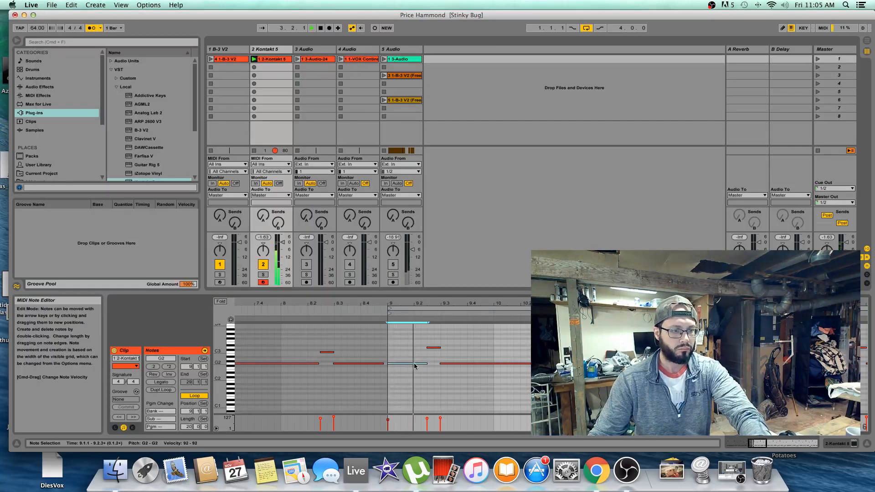
drag(480, 304, 479, 295)
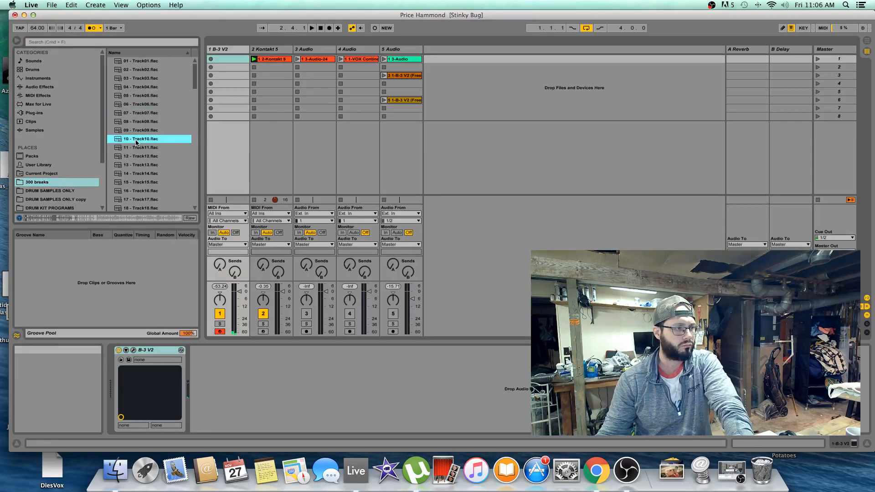
Step: Preview the drum breaks Track31 through Track34 from the 300 breaks folder
scroll(135, 139, down, 3)
scroll(136, 140, down, 3)
click(139, 113)
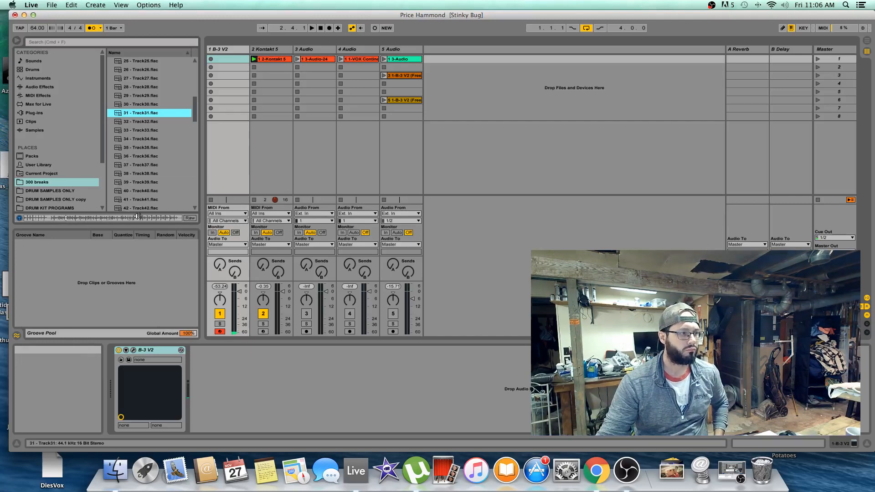
click(149, 122)
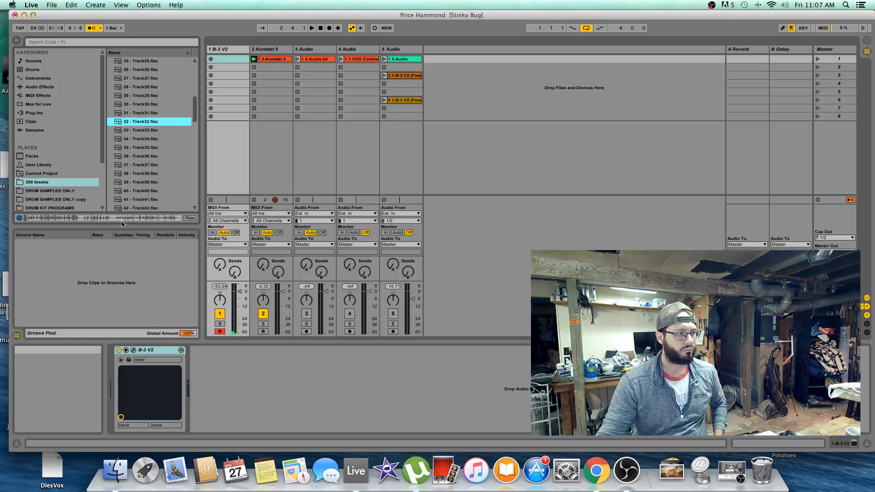
click(158, 131)
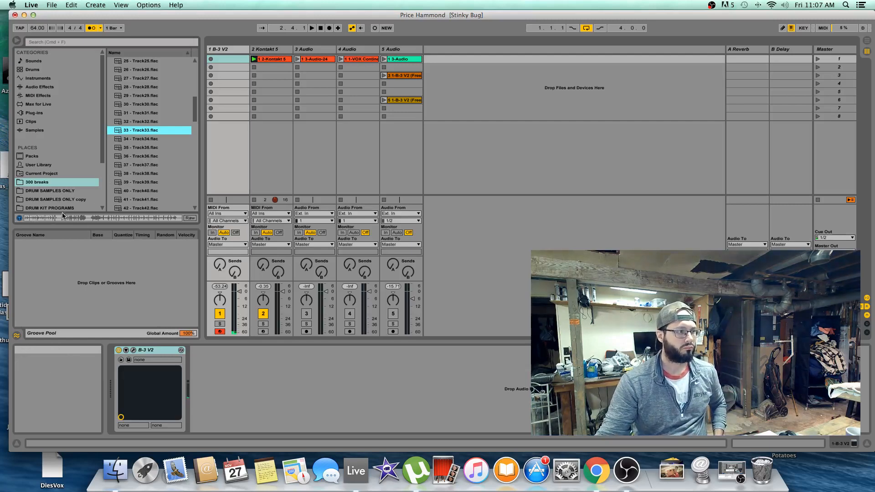
click(140, 139)
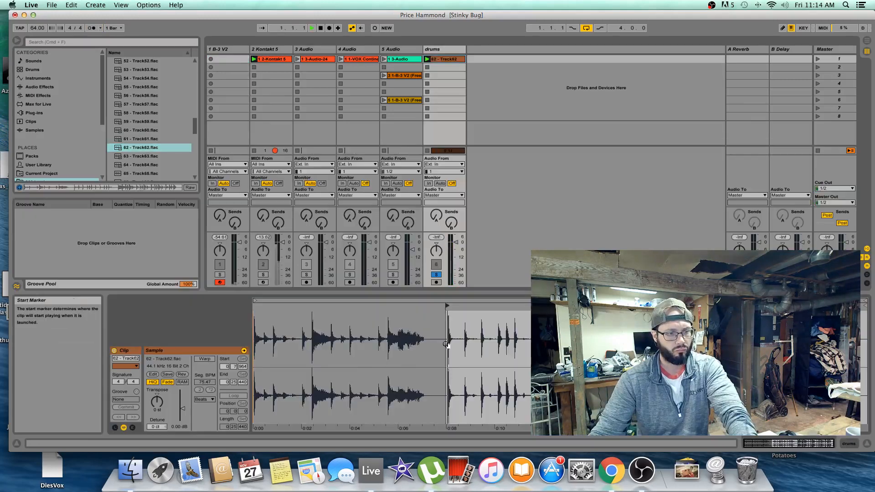
Step: Warp the Track62 drum clip by moving its second main hit onto beat 1.2, playing the clip to check its timing
mouse_move(434, 327)
mouse_down()
mouse_move(520, 308)
mouse_move(504, 319)
mouse_up()
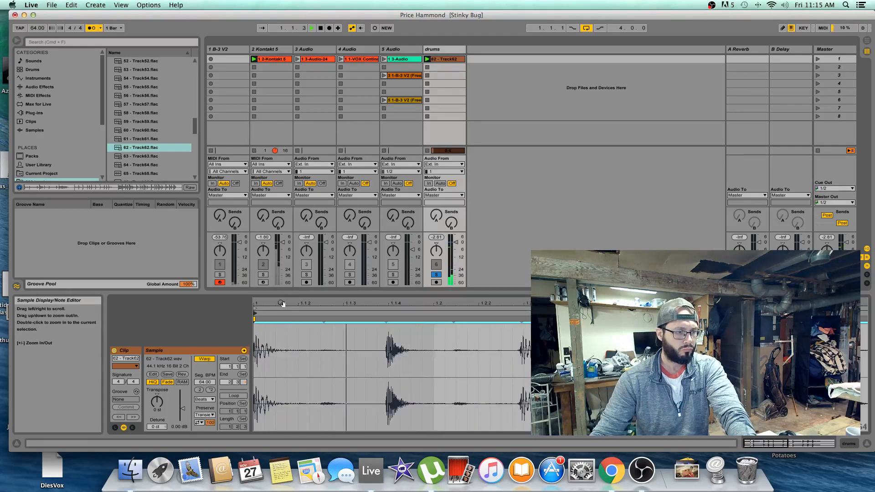
key(space)
key(space)
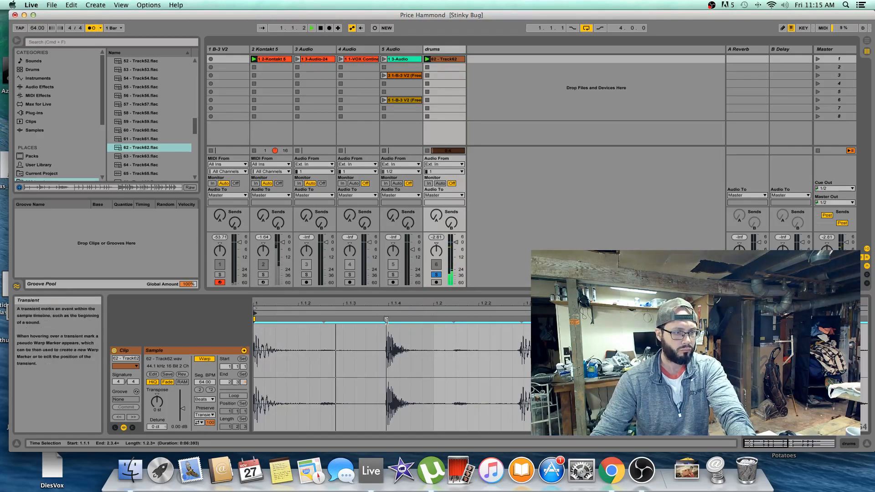
mouse_move(387, 333)
mouse_down()
mouse_move(445, 335)
mouse_move(435, 337)
mouse_up()
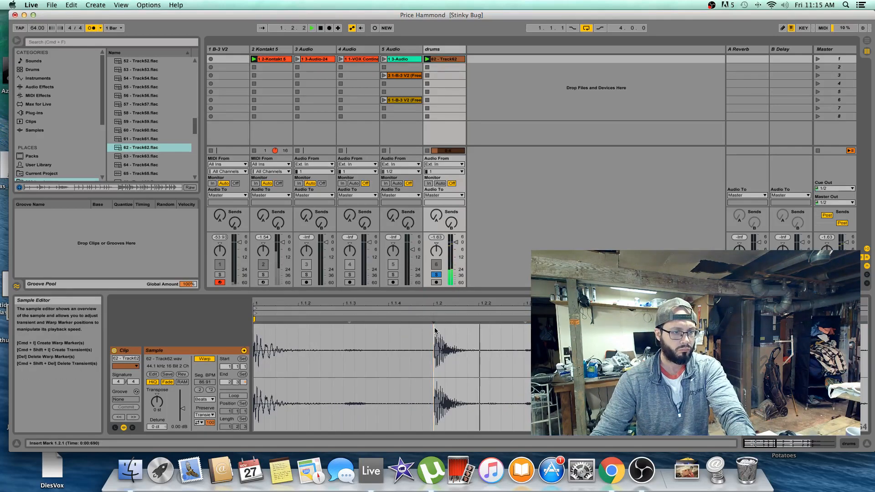
drag(434, 303, 344, 301)
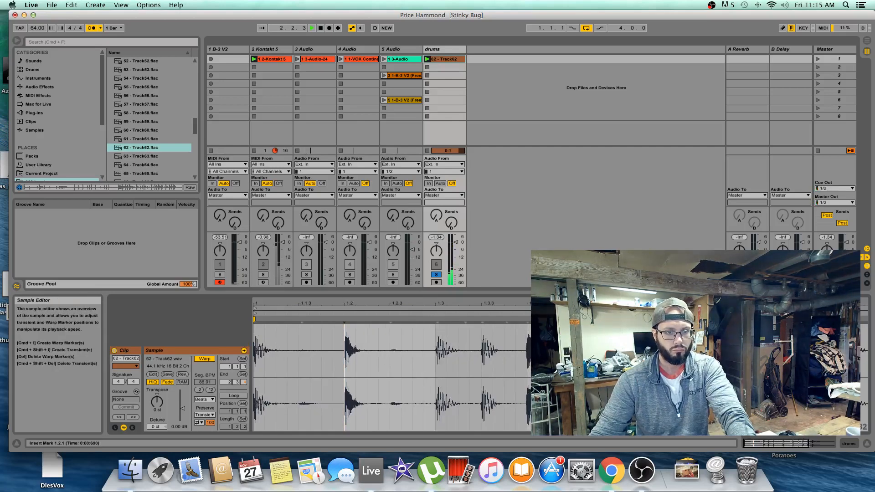
key(space)
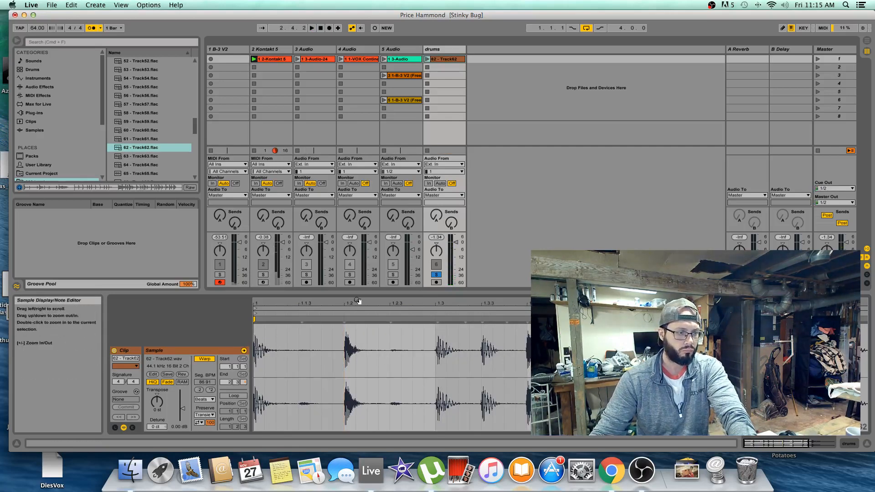
click(360, 329)
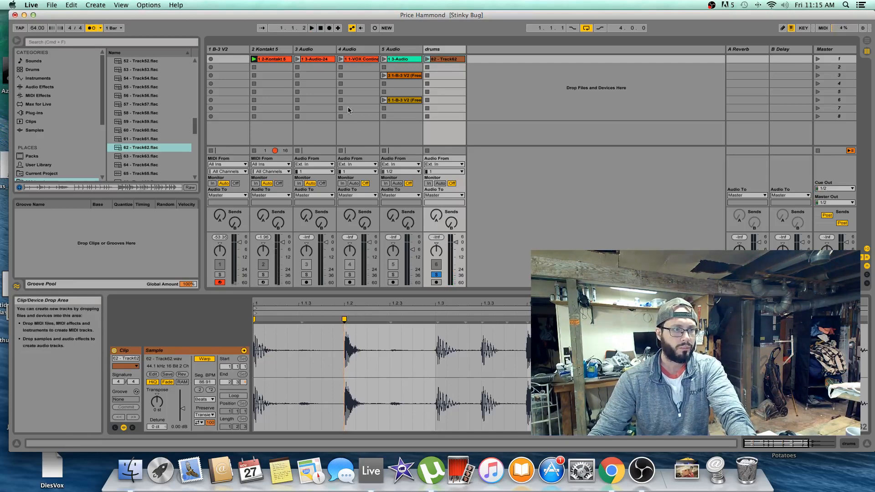
Step: Turn on looping for the Track62 drum clip during playback and pin a warp marker at the start of bar 2
key(space)
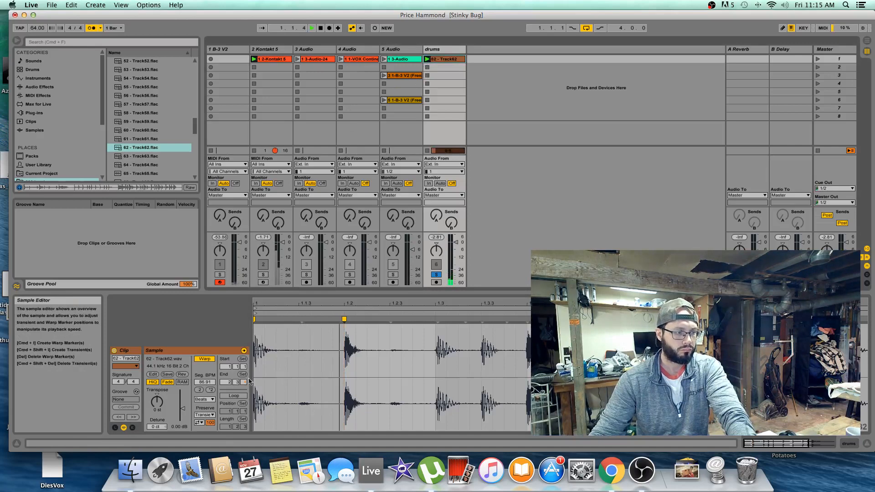
click(234, 395)
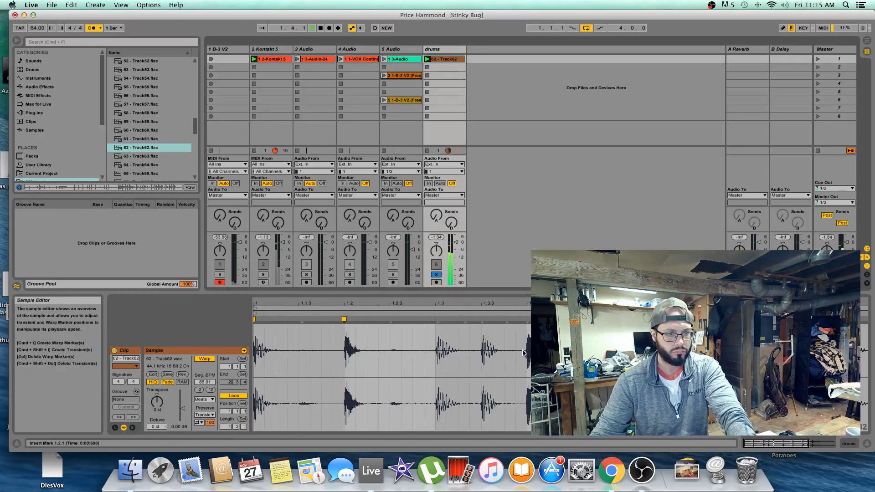
double_click(528, 321)
double_click(619, 321)
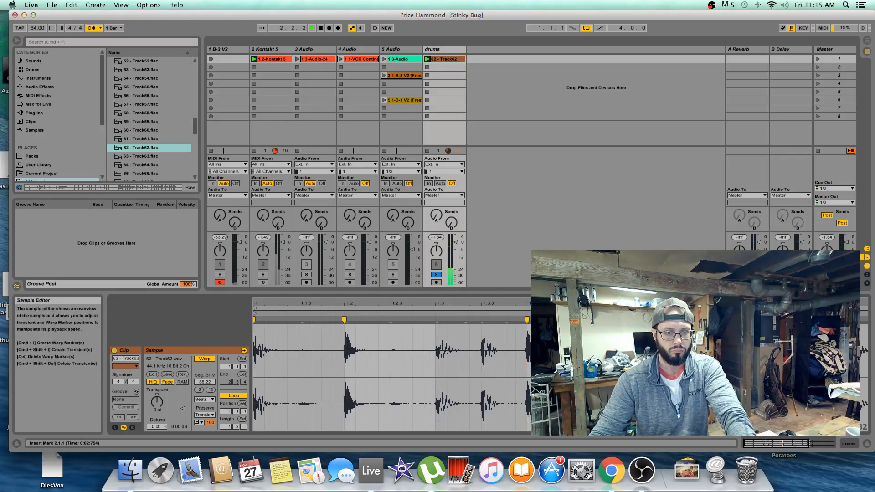
Step: Place the Track62 clip from the session on the arrangement's drums track and return playback to the arrangement
click(436, 61)
key(Tab)
drag(436, 62, 368, 155)
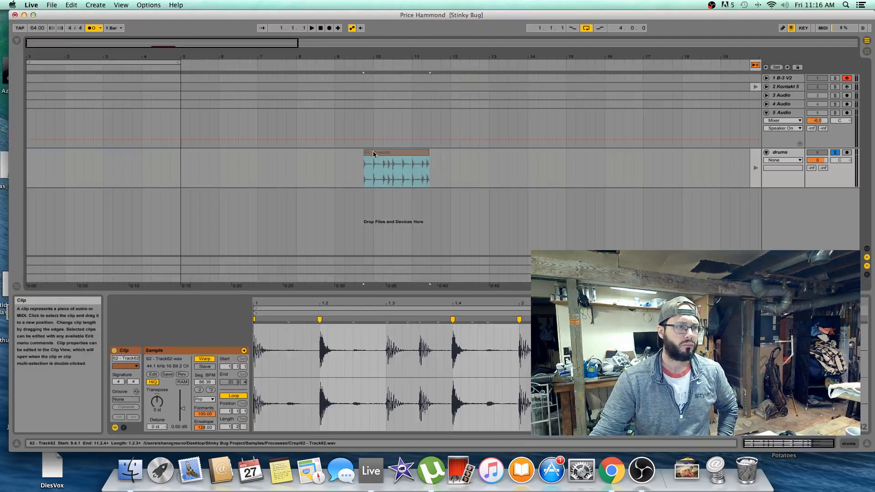
click(755, 65)
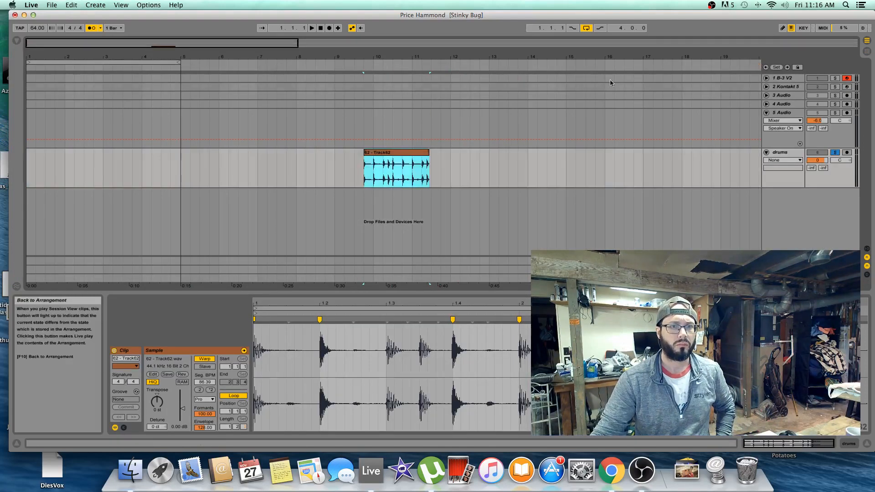
Step: Move the Track62 clip to bar 1 of the drums track and play the arrangement to check the drums
drag(398, 154, 59, 154)
drag(113, 53, 84, 172)
scroll(85, 172, left, 5)
key(space)
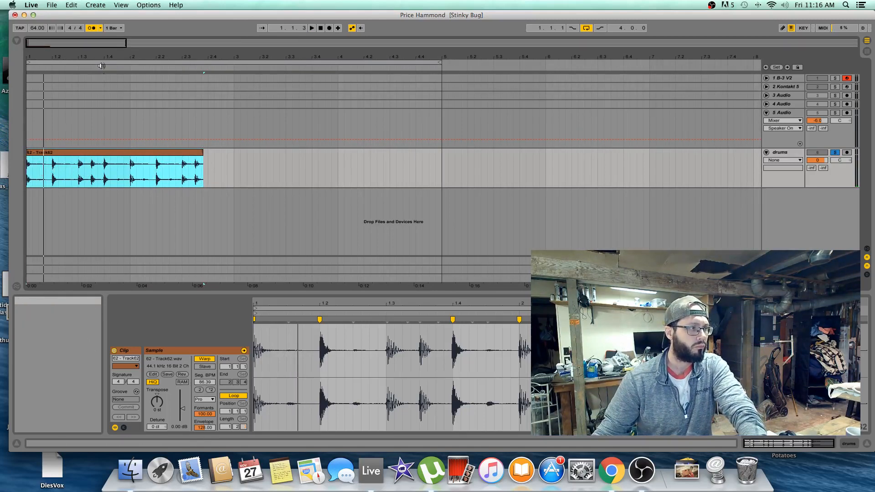
key(space)
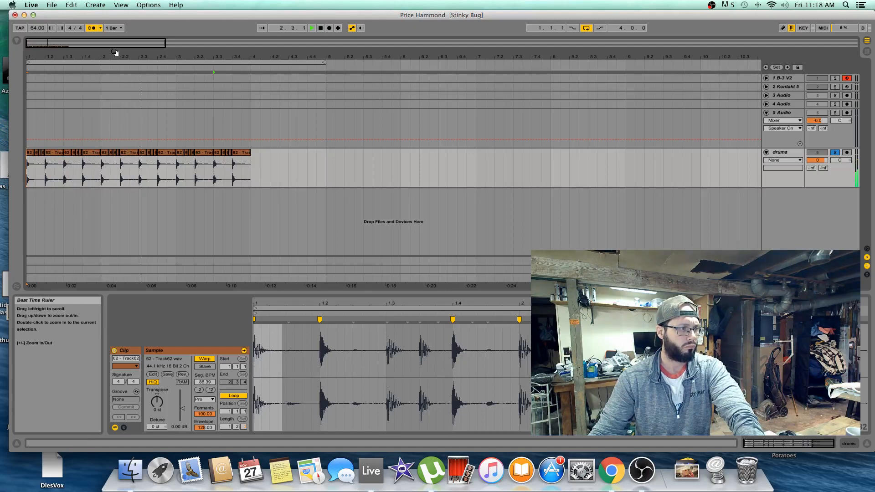
key(space)
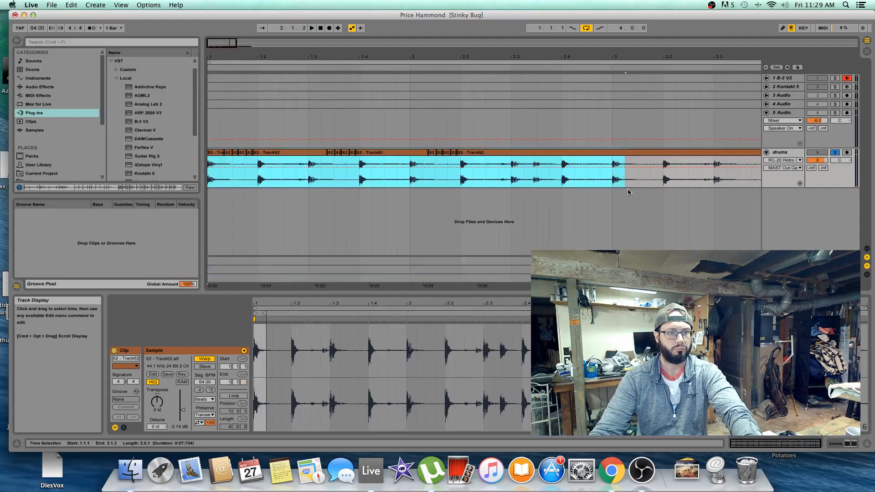
Step: Duplicate the two-bar drum section from 1.1.1 to 3.1.1 on the drums track
shift+click(616, 178)
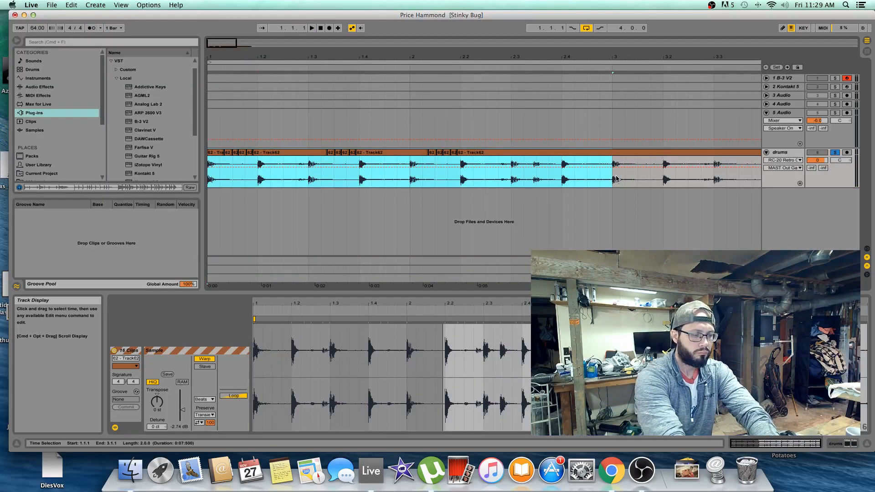
key(super+d)
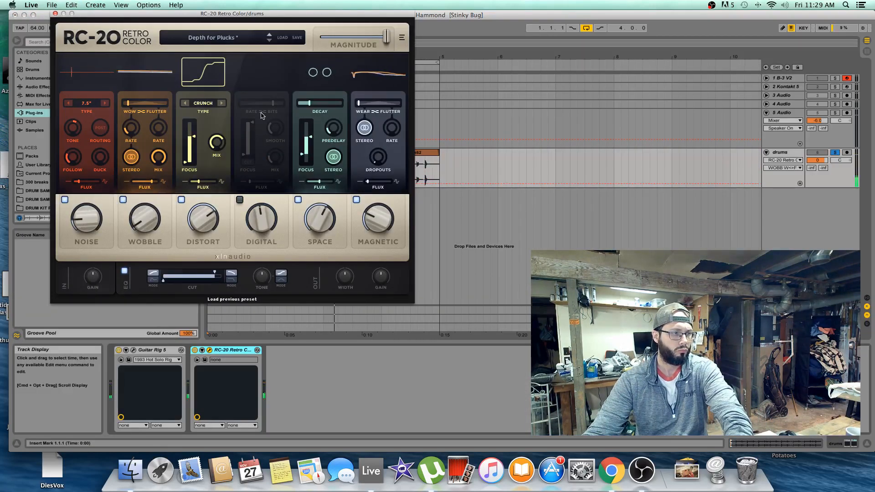
Step: Step forward through the RC-20 Retro Color presets on the drums track, past Digital LPF and Digital Texture
click(270, 41)
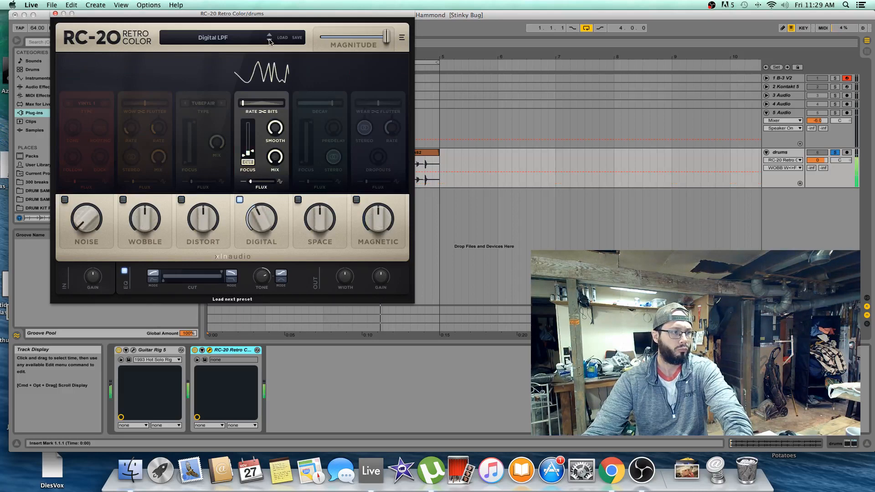
click(270, 41)
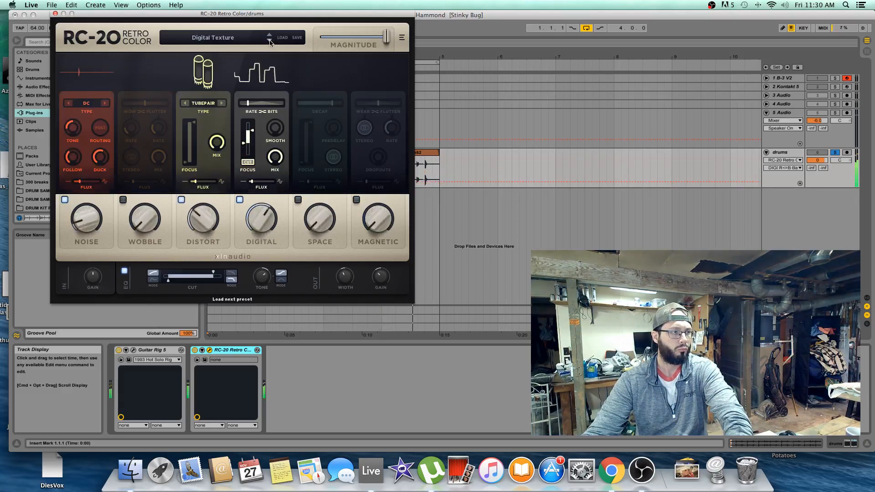
click(270, 40)
click(270, 41)
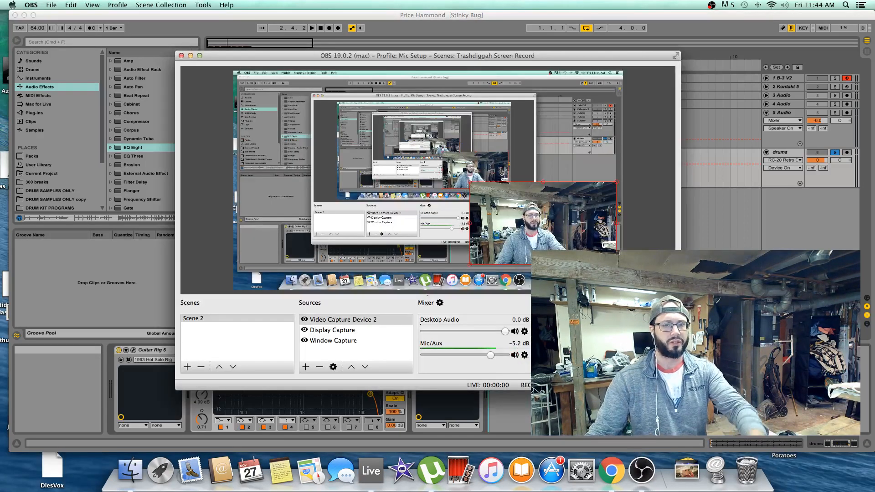
Step: Switch to Live, browse the Downloads folder and preview the samples in the Kit_01 Tick Tock drum kit
scroll(61, 192, down, 5)
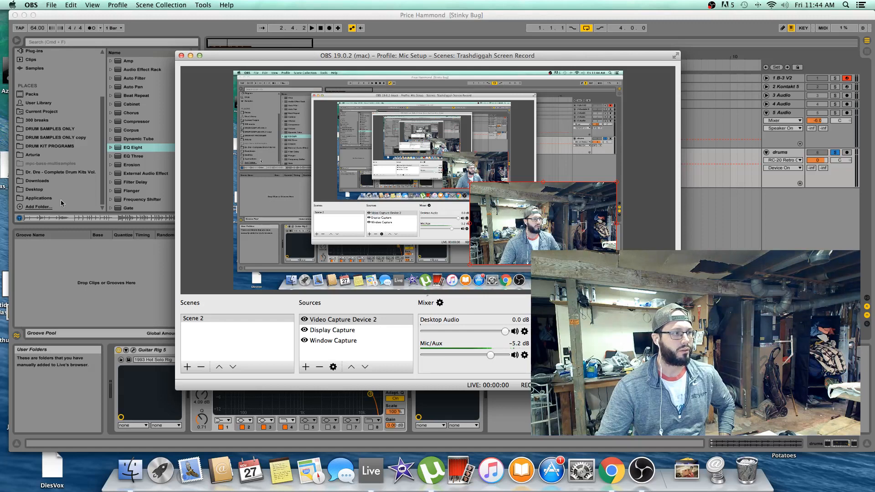
click(38, 181)
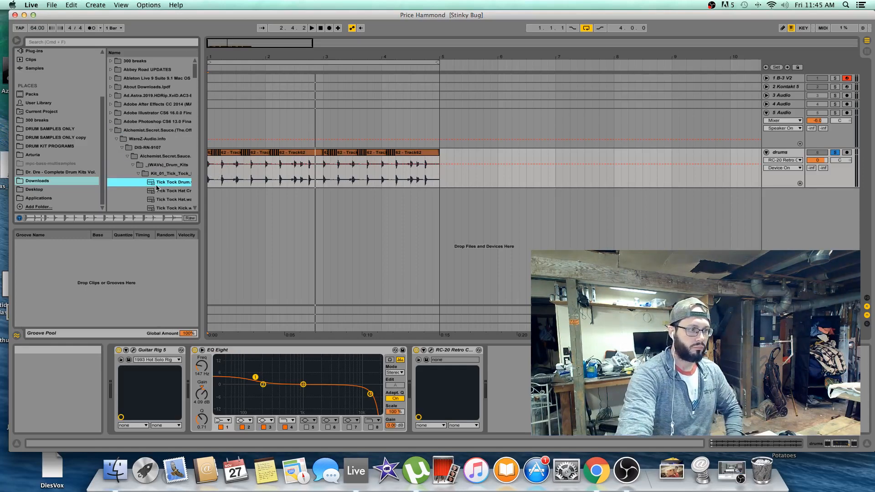
key(Down)
key(Down)
key(Down)
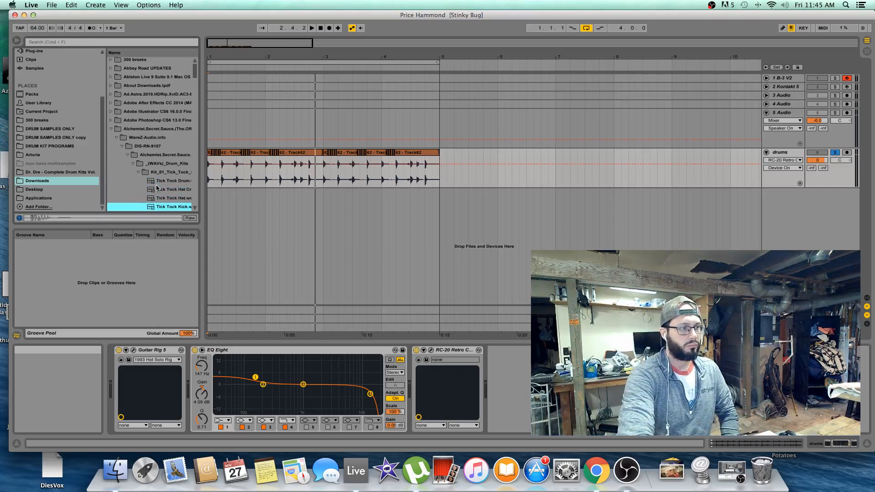
key(Down)
Step: Expand the Kit_02 Different Worlds folder and preview its drum samples one after another
key(Down)
key(Right)
key(Down)
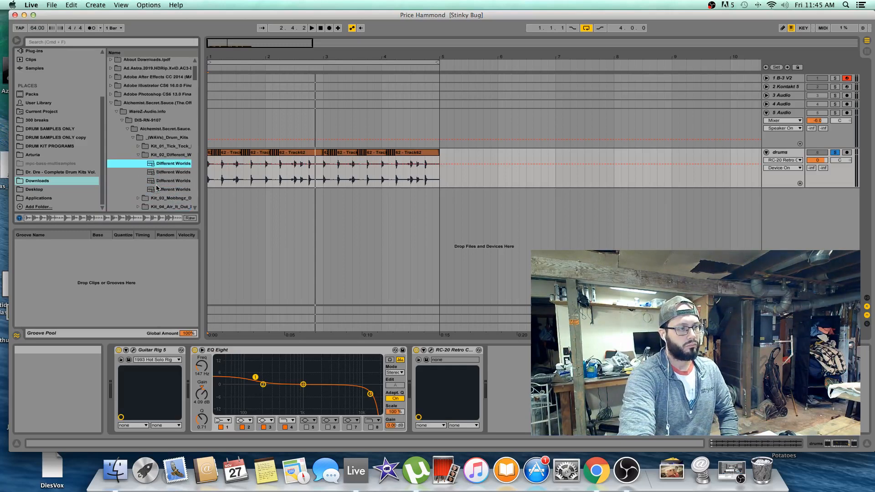
key(Down)
key(Down)
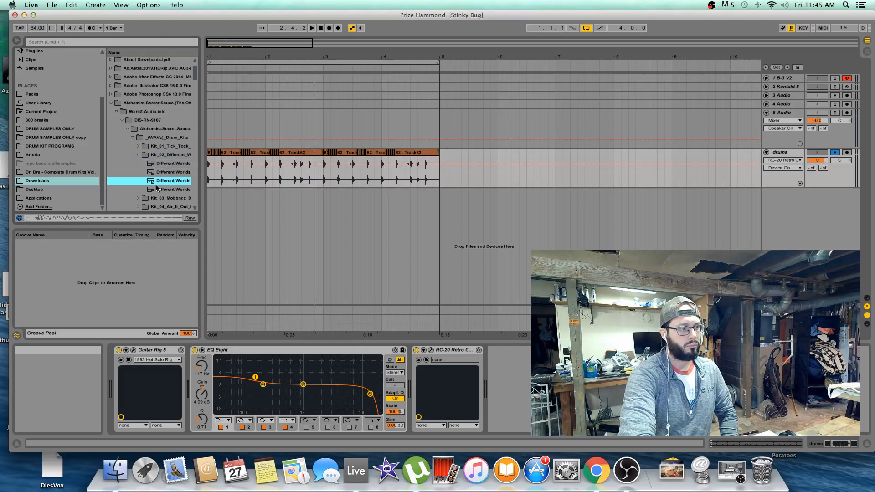
key(Down)
Step: Expand the Kit_03 Mobbngz folder and preview its first drum sample
key(Down)
key(Right)
key(Down)
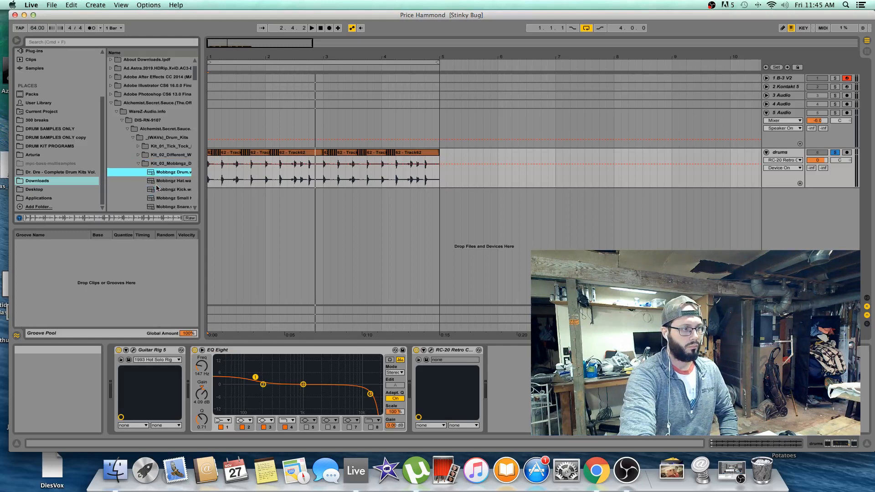
Step: Preview the hat, kick and snare samples in the Kit_03 Mobbngz folder one after another
key(Down)
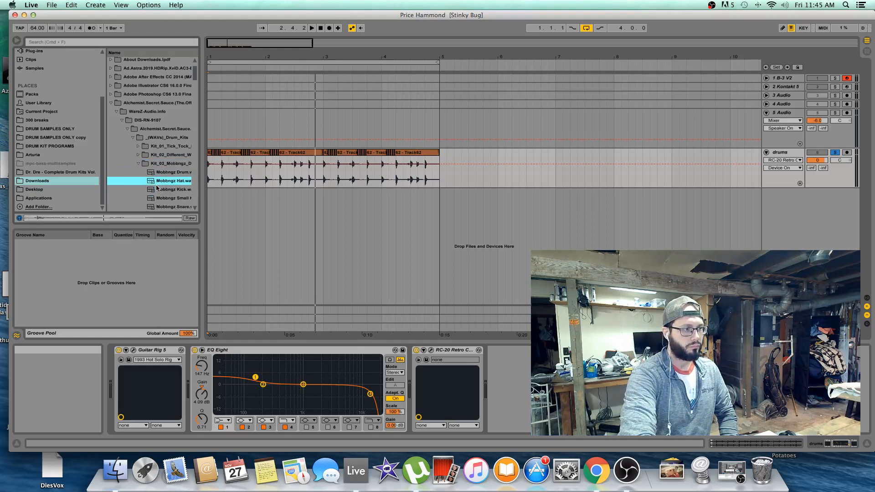
key(Down)
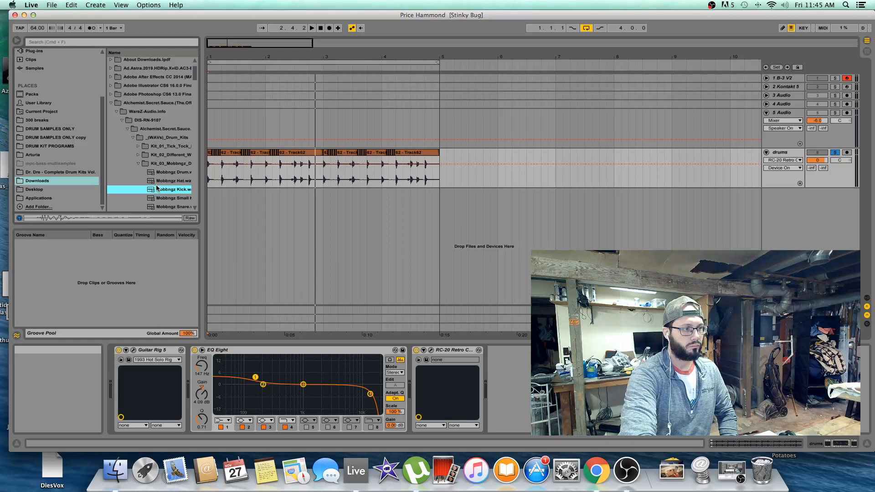
key(Down)
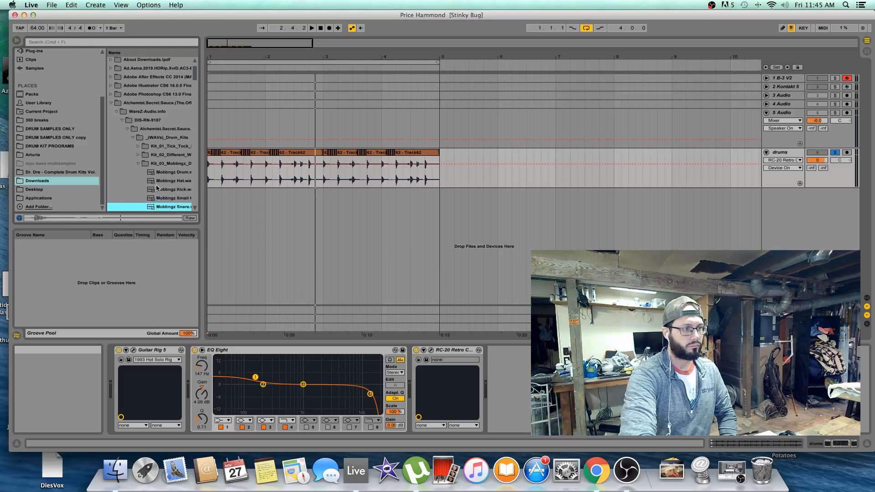
key(Down)
Step: Preview the Stuck To You hat and kick samples in Kit_11, and play back the kick clips placed beneath the drums
key(Down)
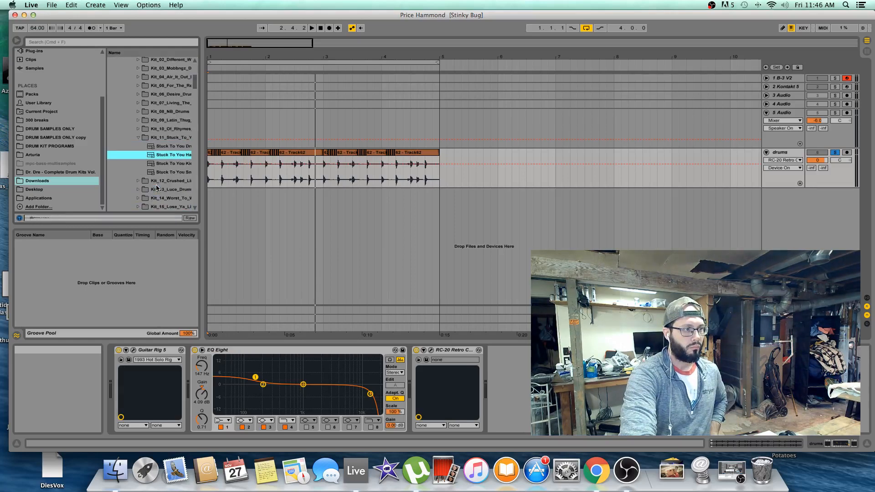
key(Down)
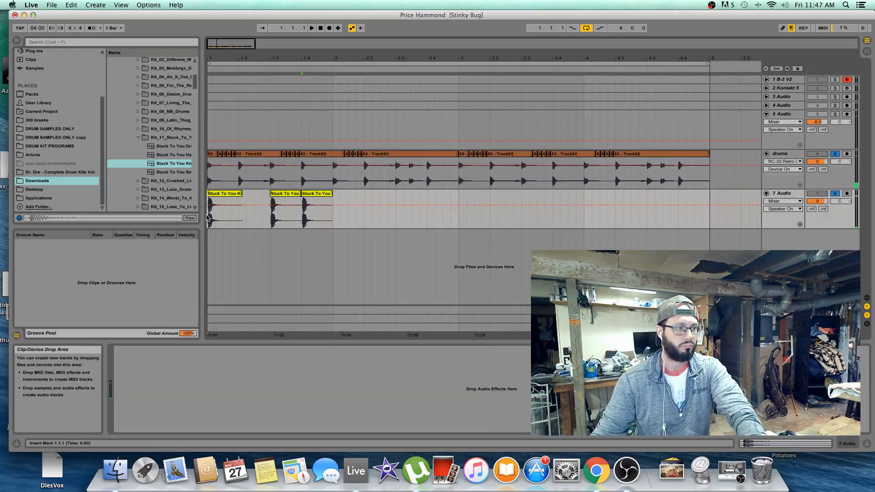
key(space)
key(space)
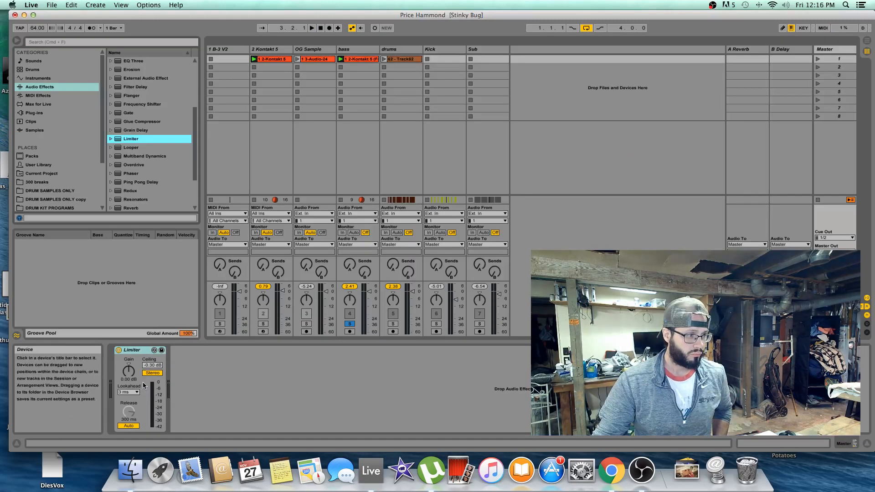
Step: Lower the master Limiter's ceiling to -2.25 dB and start playback
click(152, 366)
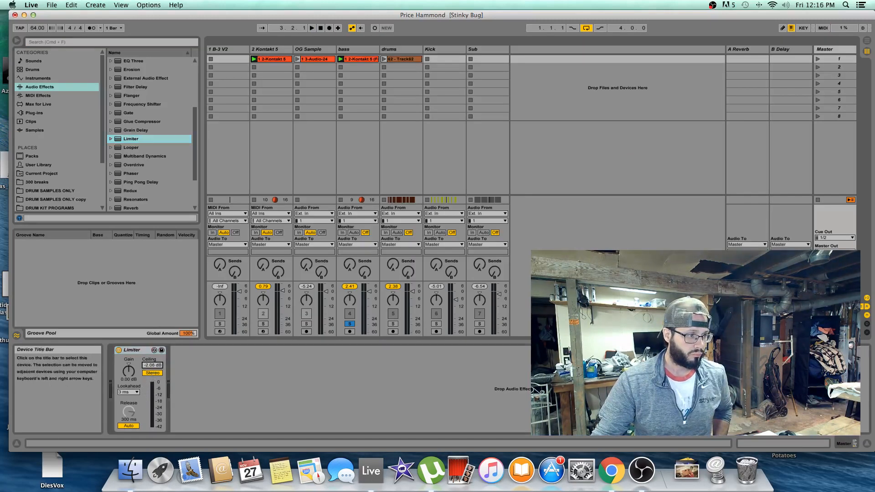
key(space)
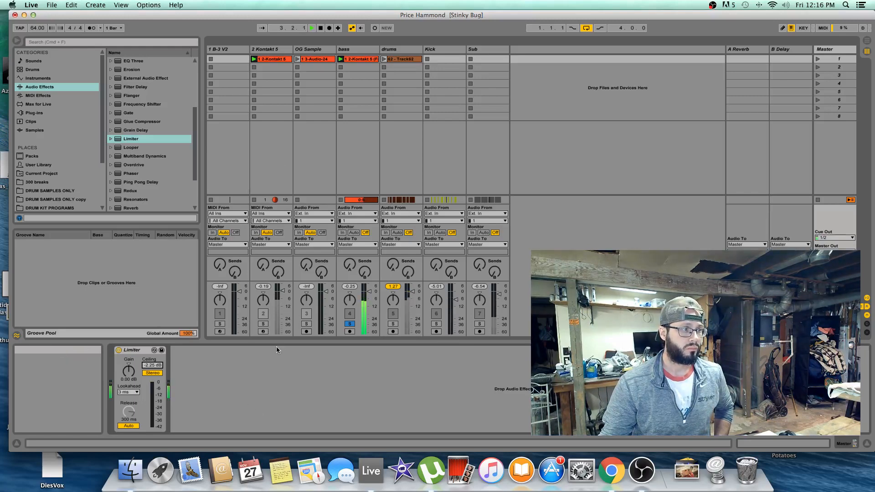
Step: Select the bass track and open its RC-20 Retro Color effect
click(355, 50)
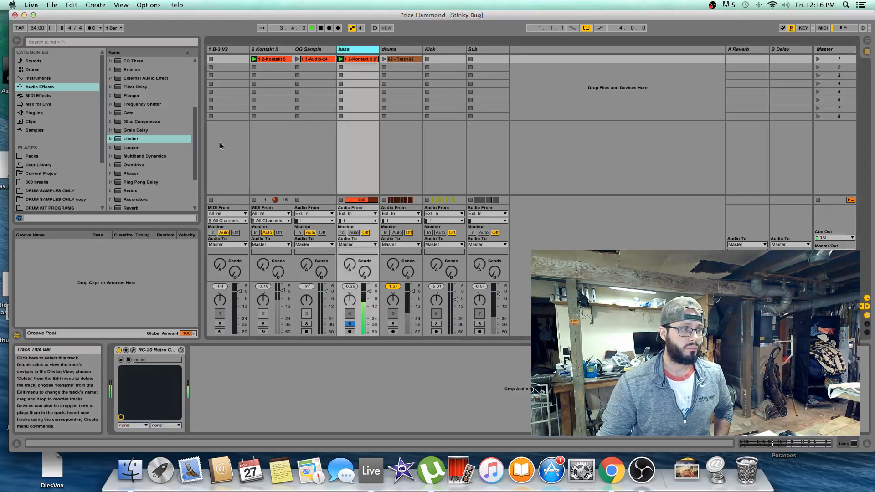
click(133, 350)
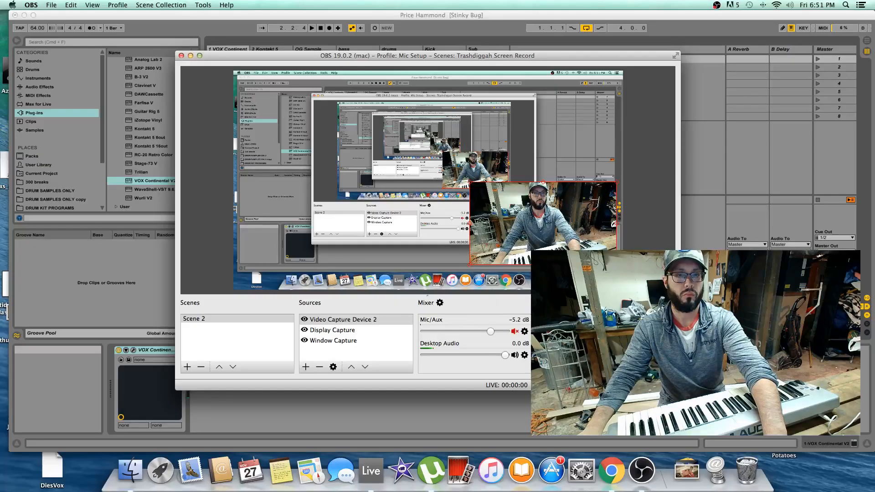
Step: Switch to Live and open the VOX Continental V2 instrument on the first track
key(super+Tab)
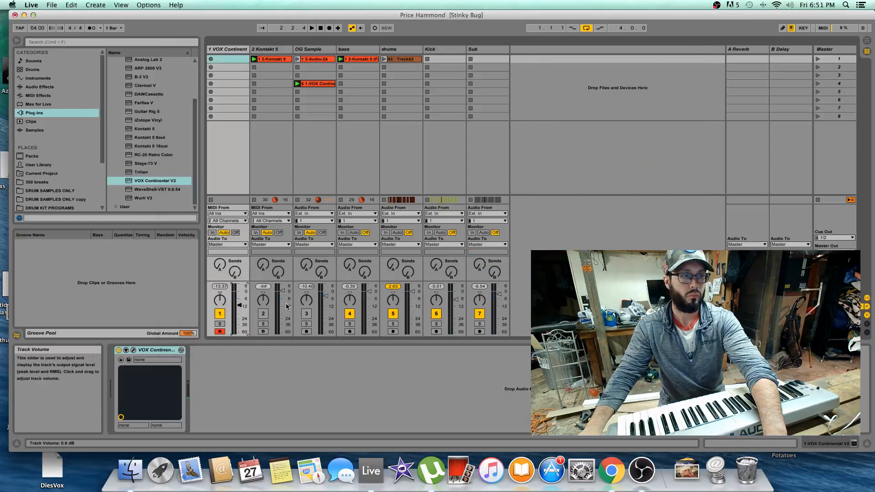
click(134, 350)
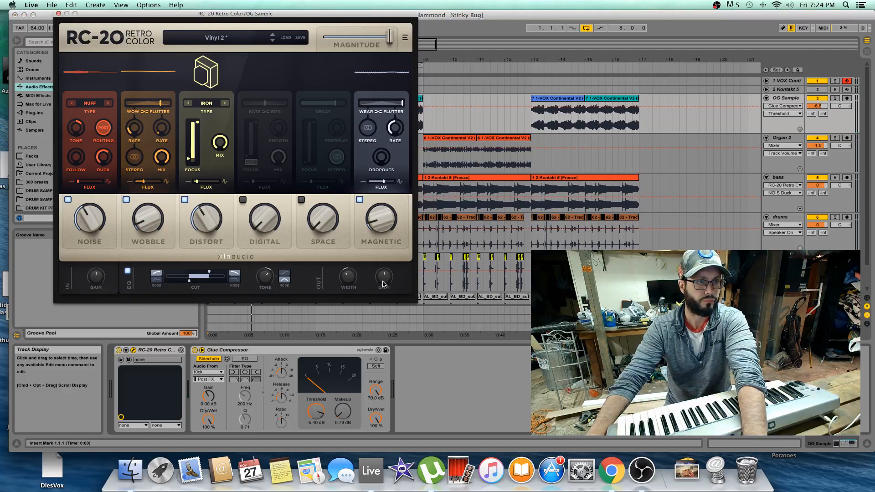
Step: Solo the OG Sample track, set its Glue Compressor threshold to -21.0 dB and adjust the release
click(836, 99)
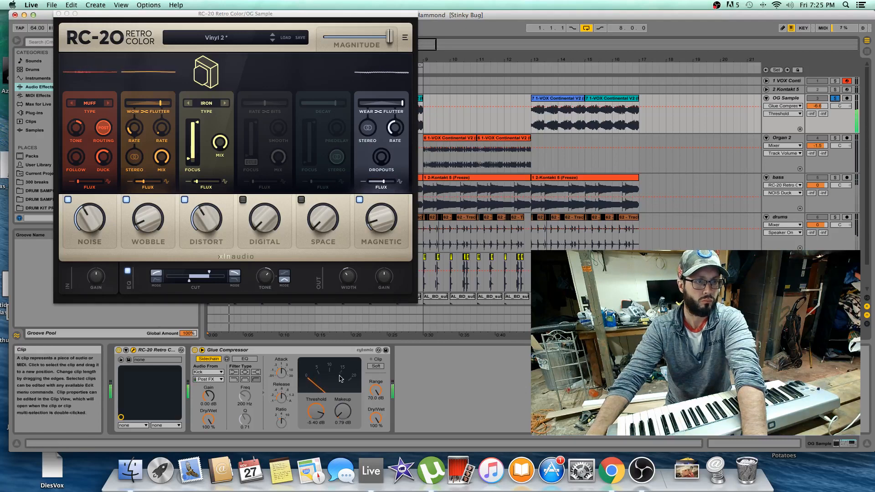
mouse_move(315, 412)
mouse_down()
mouse_move(315, 433)
mouse_move(316, 405)
mouse_up()
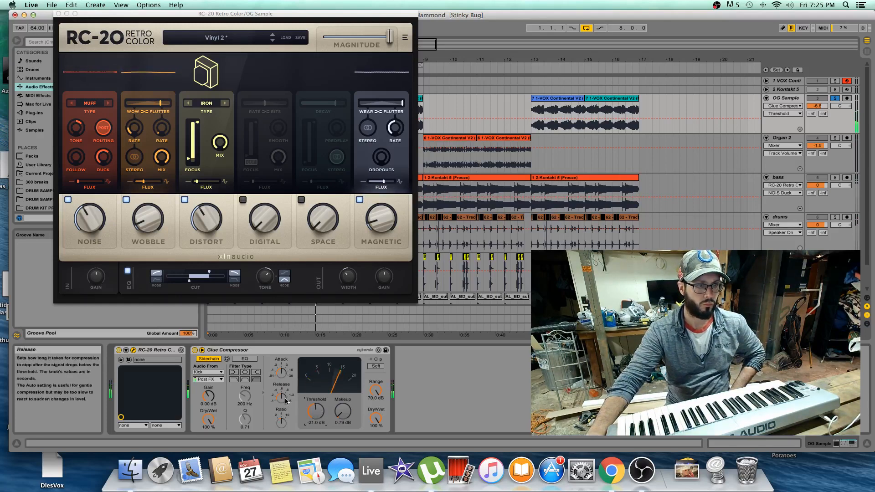
drag(279, 401, 278, 411)
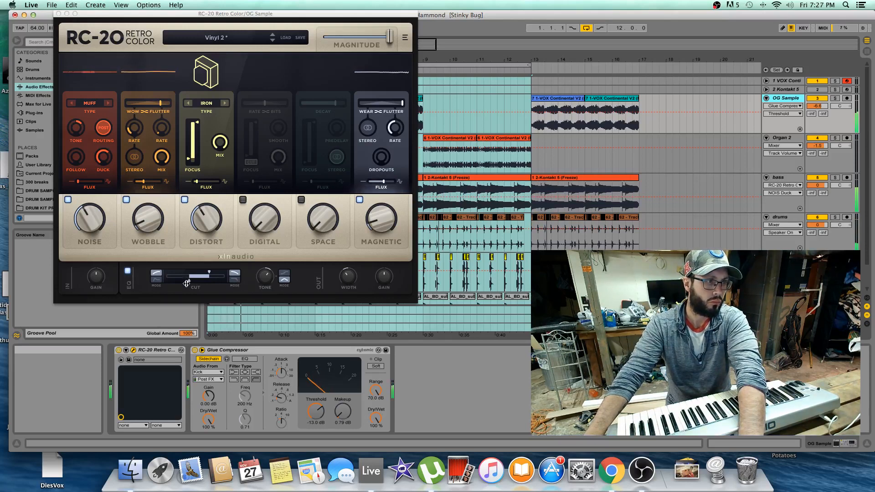
Step: Adjust the low end of the master cut filter and the Wobble amount in RC-20 on the OG Sample track
click(189, 282)
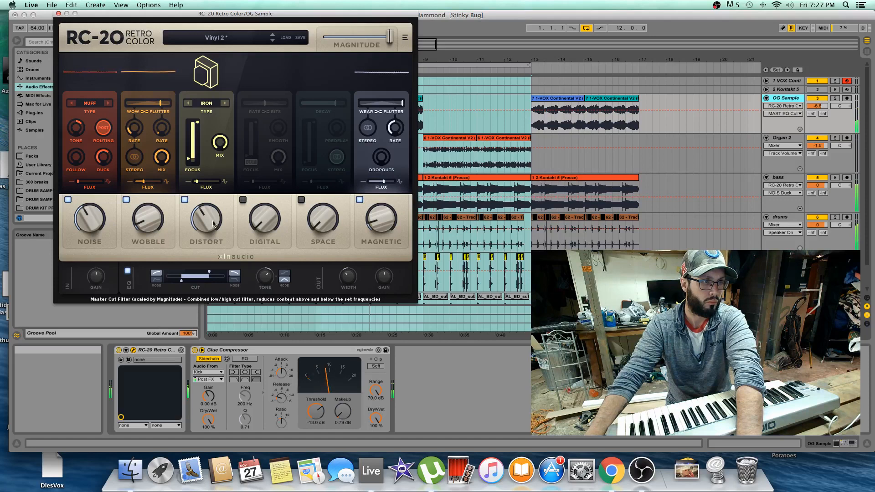
drag(149, 226, 143, 200)
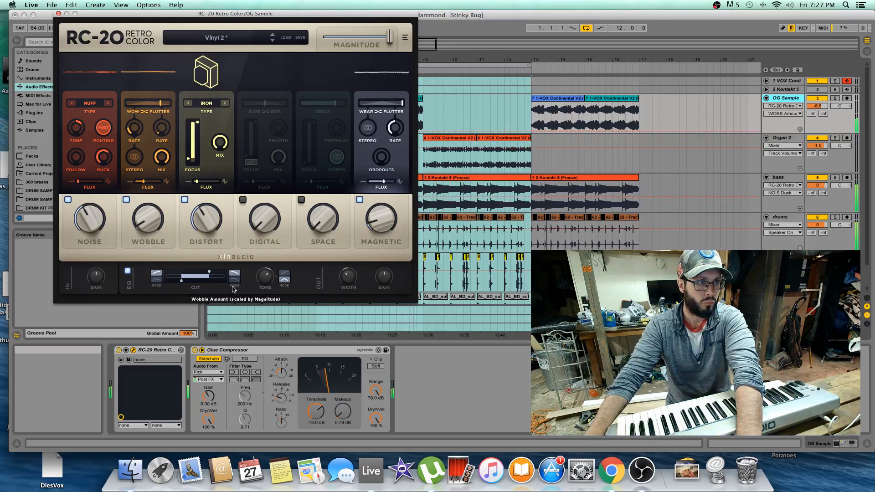
drag(181, 282, 191, 286)
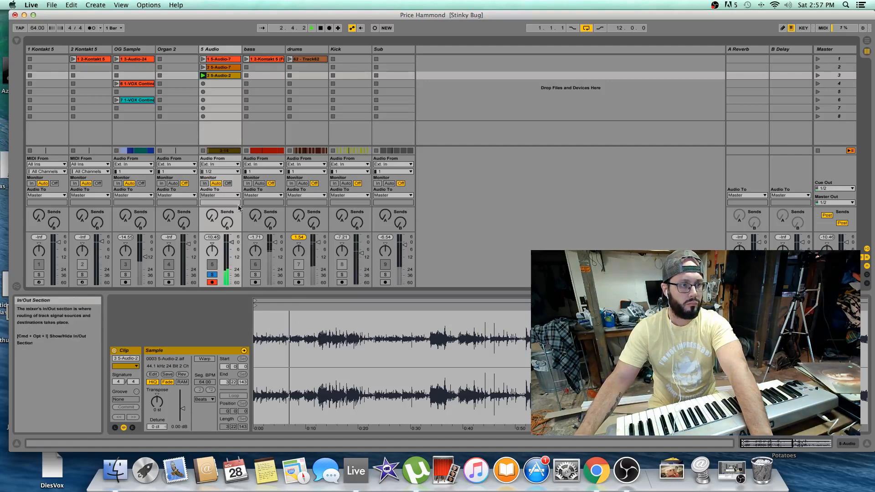
Step: Enable warping for the third clip on the 5 Audio track and go to its start in the sample view
click(204, 359)
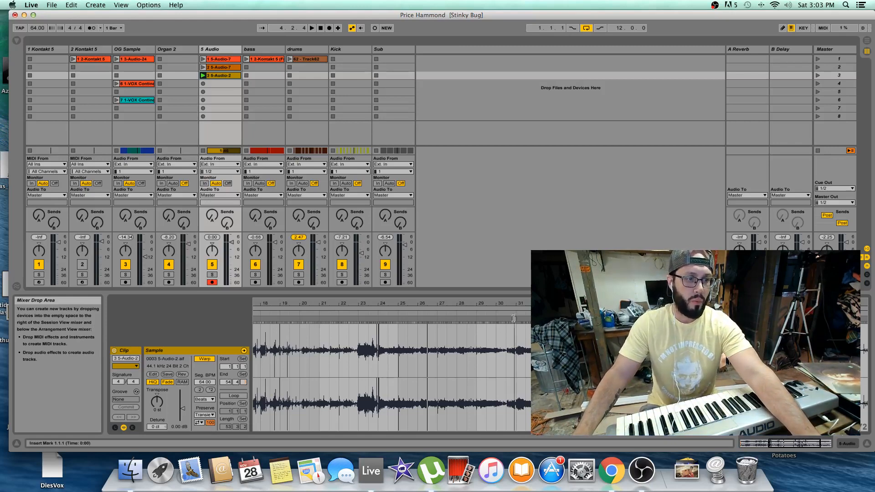
scroll(433, 335, left, 10)
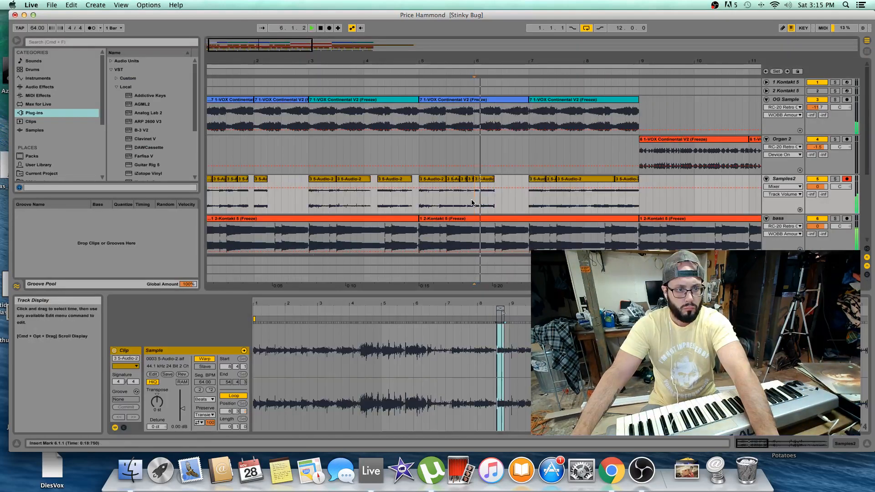
Step: Shorten the end of the last small 5-Audio-2 clip just after bar 6 on the Samples2 track
click(491, 178)
drag(492, 179, 486, 178)
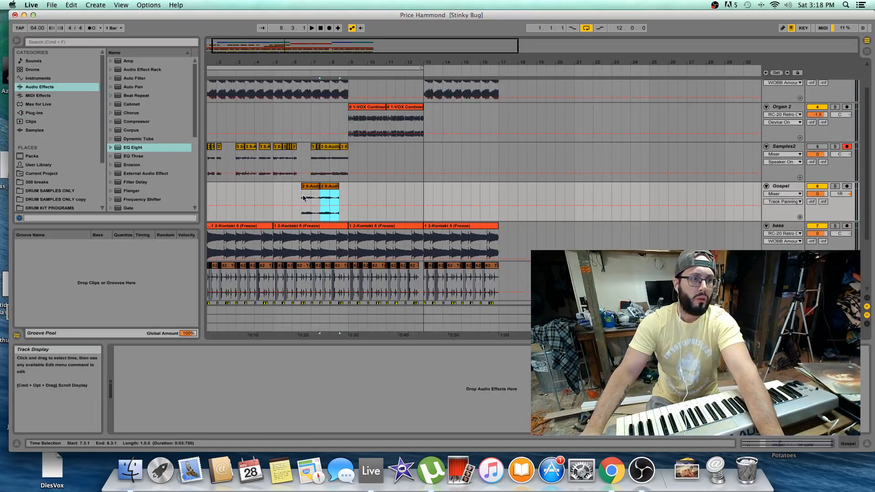
Step: Play the Gospel track from its first clip and extend the end of its second clip to almost bar 9
click(303, 197)
key(space)
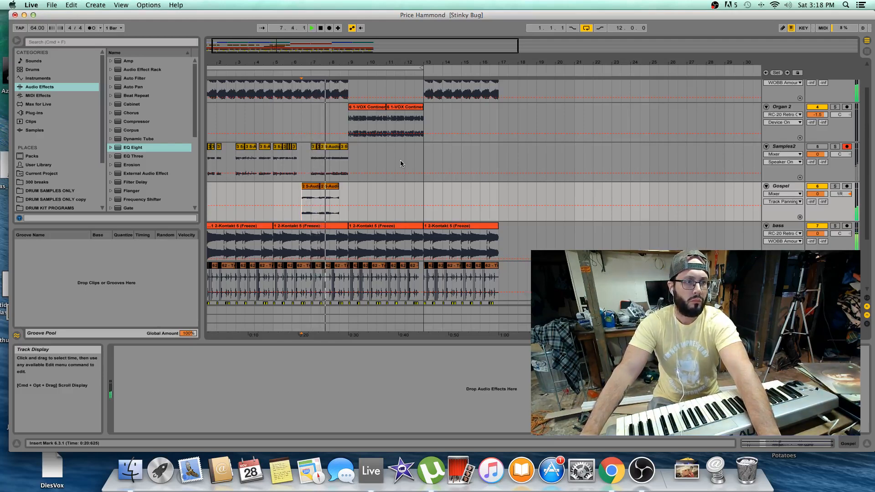
drag(332, 60, 332, 75)
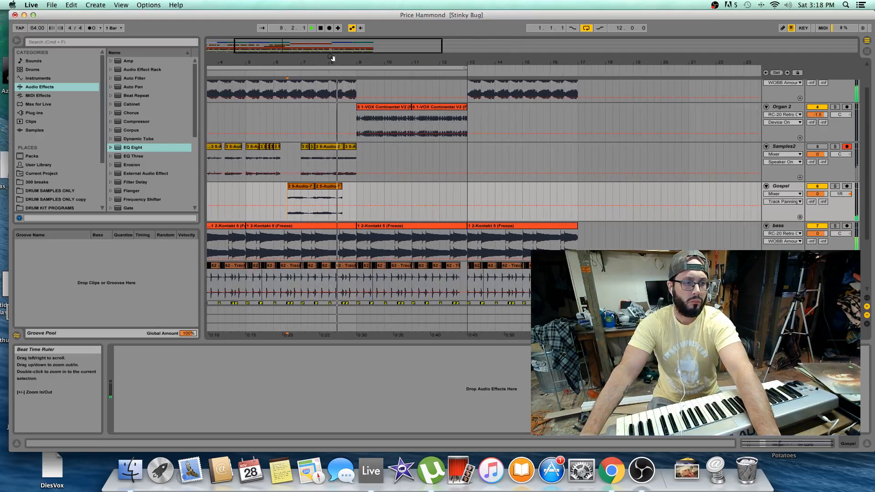
drag(341, 188, 354, 189)
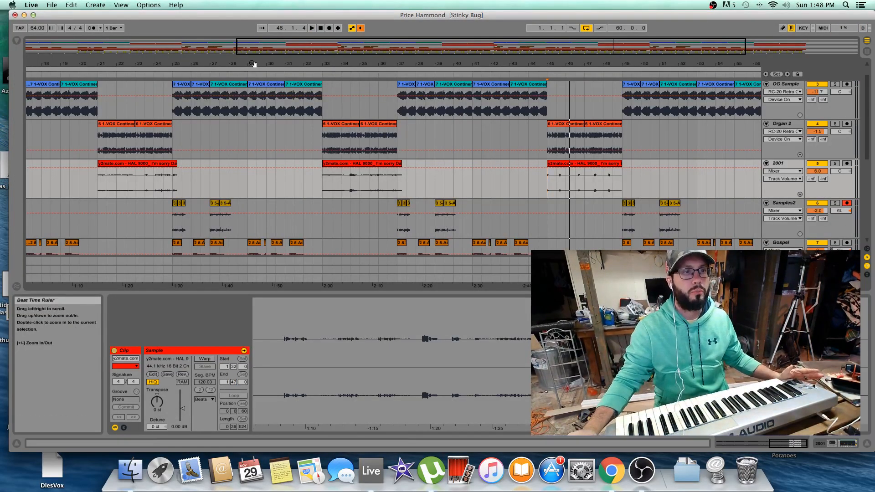
Step: Look over the full arrangement's tracks and open the RC-20 Retro Color effect on the OG Sample track
drag(534, 64, 534, 43)
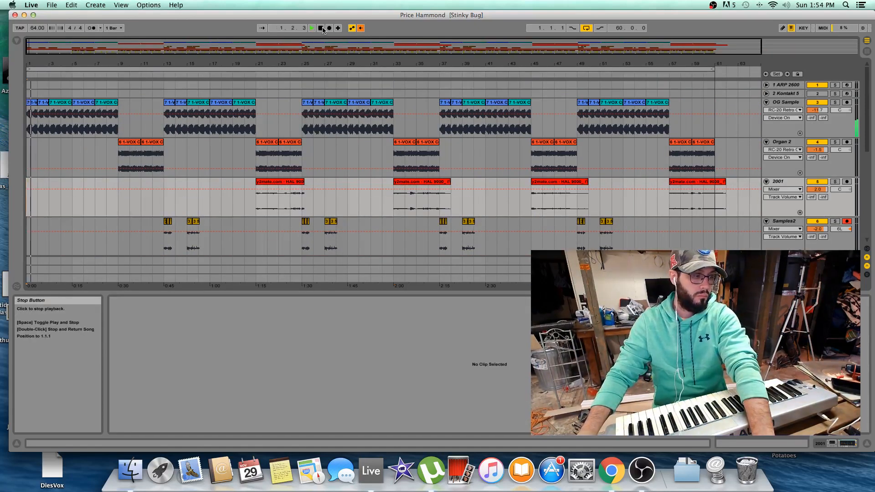
scroll(85, 232, down, 5)
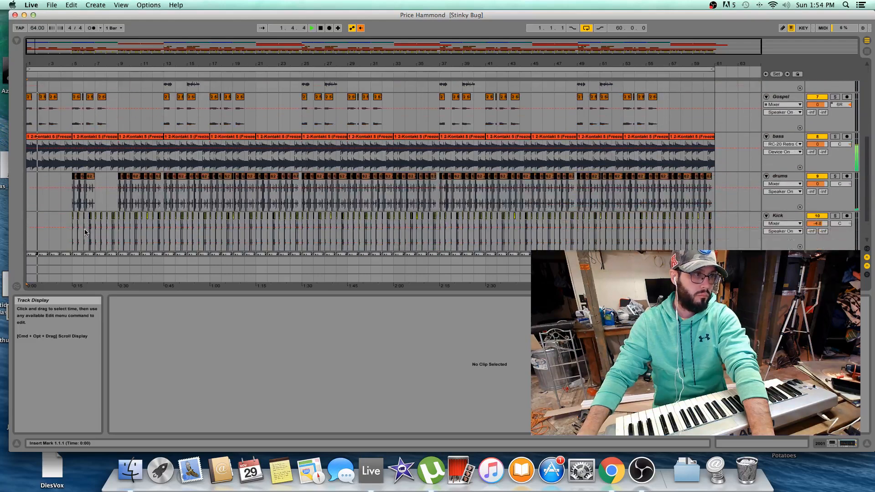
scroll(366, 141, up, 3)
scroll(366, 141, up, 1)
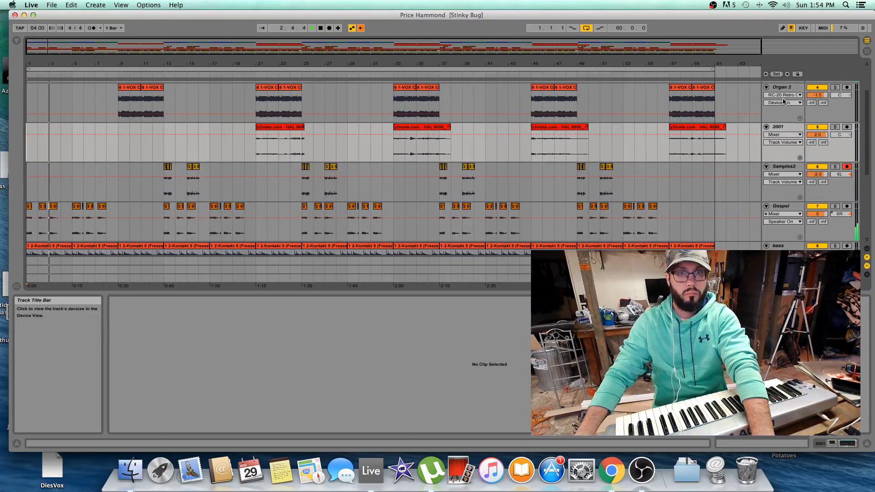
scroll(784, 102, up, 2)
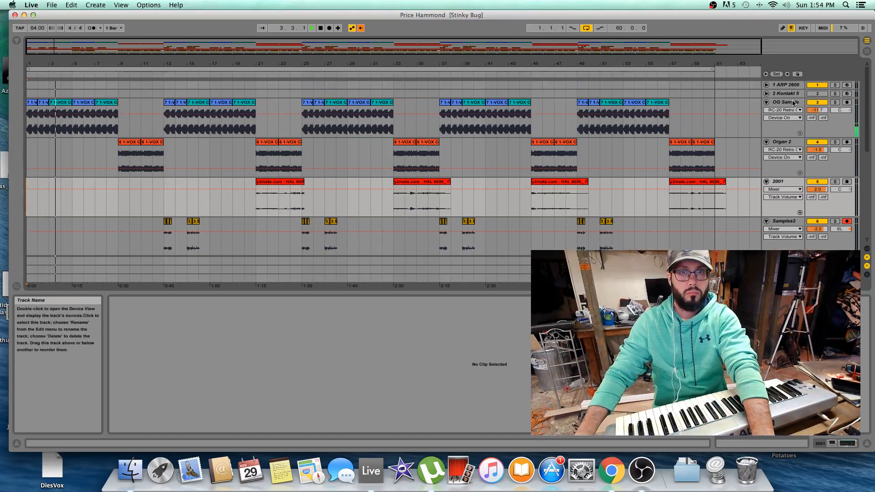
double_click(793, 103)
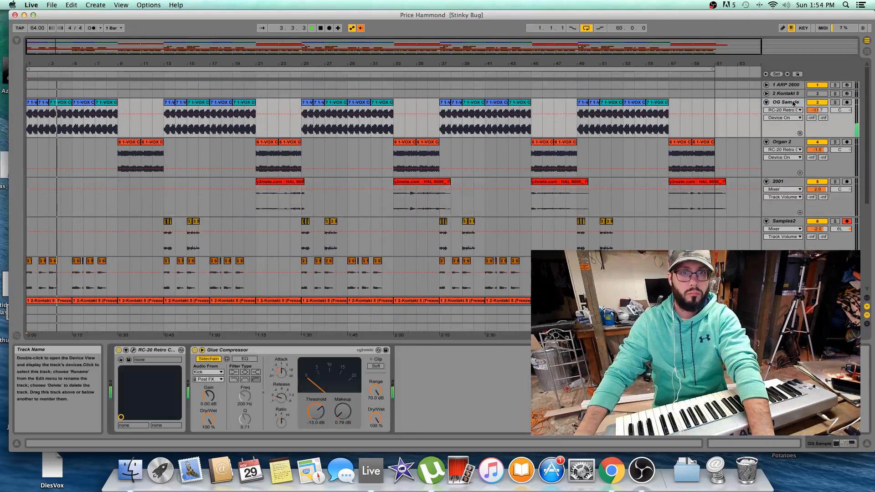
click(134, 350)
Step: Raise the RC-20 Noise amount to 77% and set the noise Duck to 86%
drag(89, 226, 104, 180)
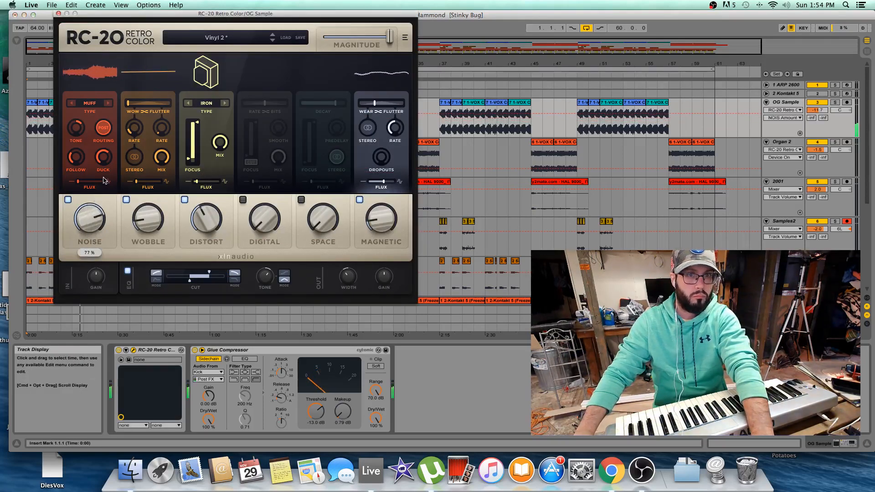
mouse_move(107, 157)
mouse_down()
mouse_move(106, 182)
mouse_move(111, 142)
mouse_up()
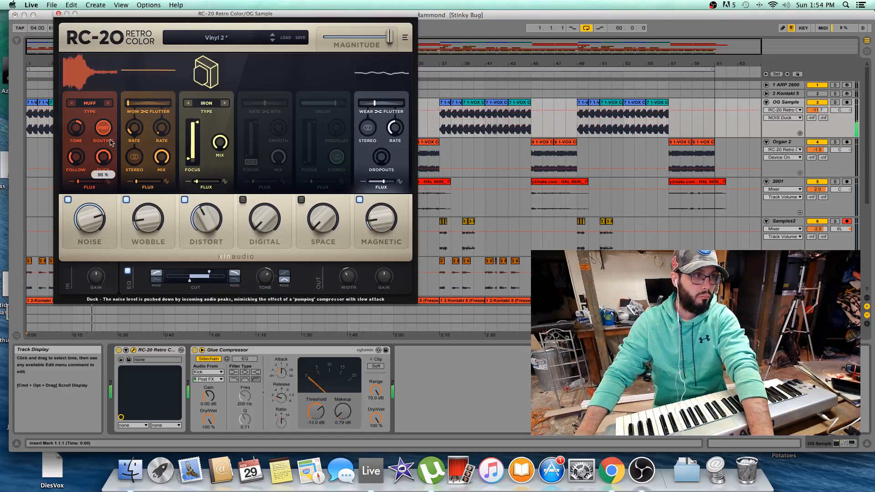
Step: Lower the RC-20 Noise amount to about halfway and close the effect window
drag(90, 219, 84, 278)
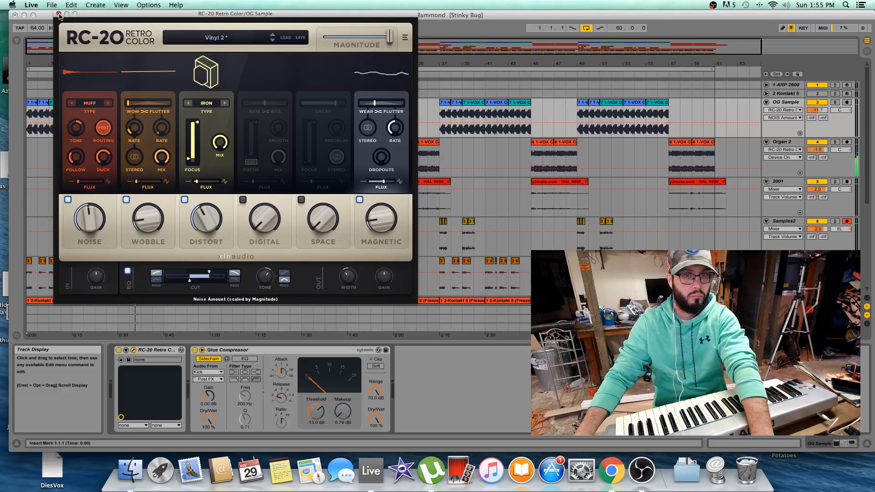
click(592, 437)
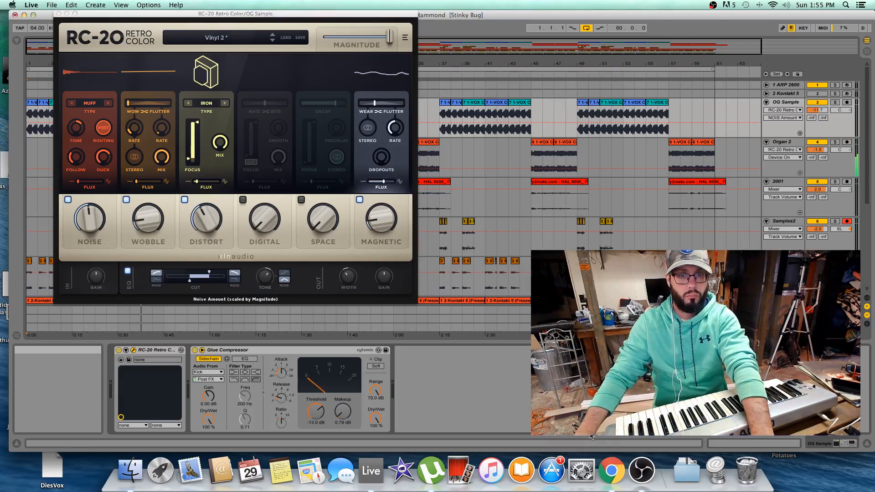
click(72, 17)
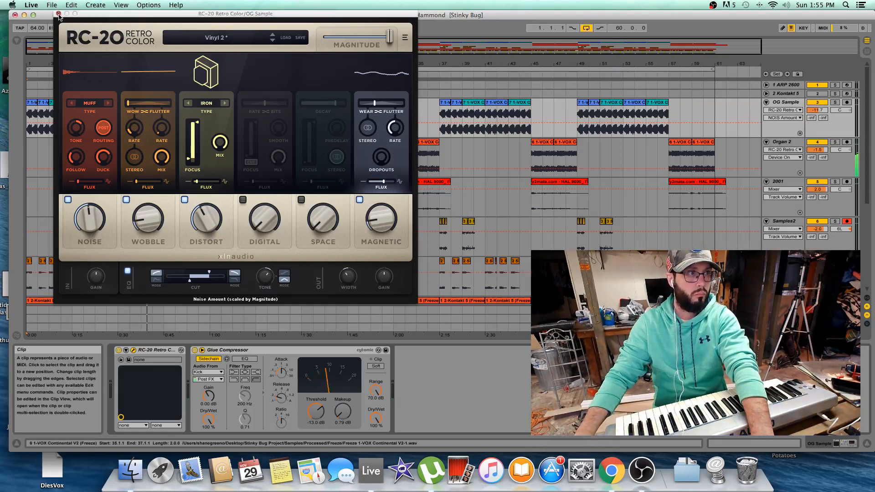
click(58, 13)
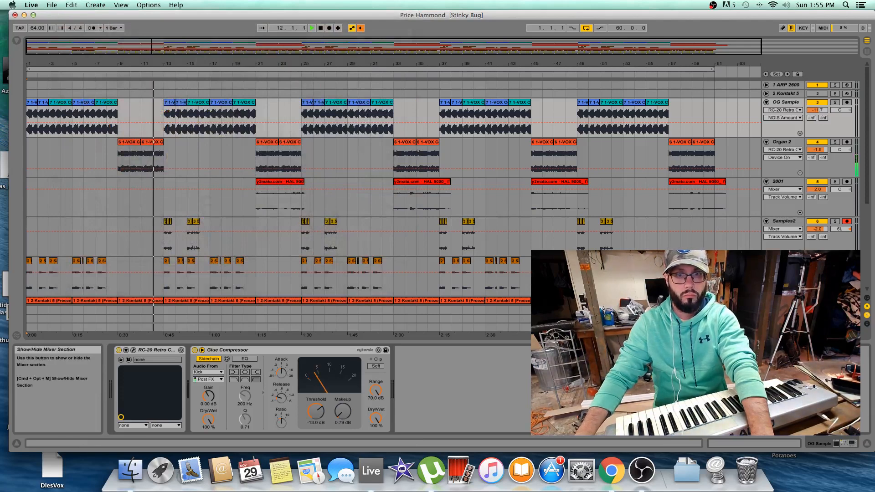
Step: Lower the bass track's volume to -2.6 dB
scroll(392, 183, down, 5)
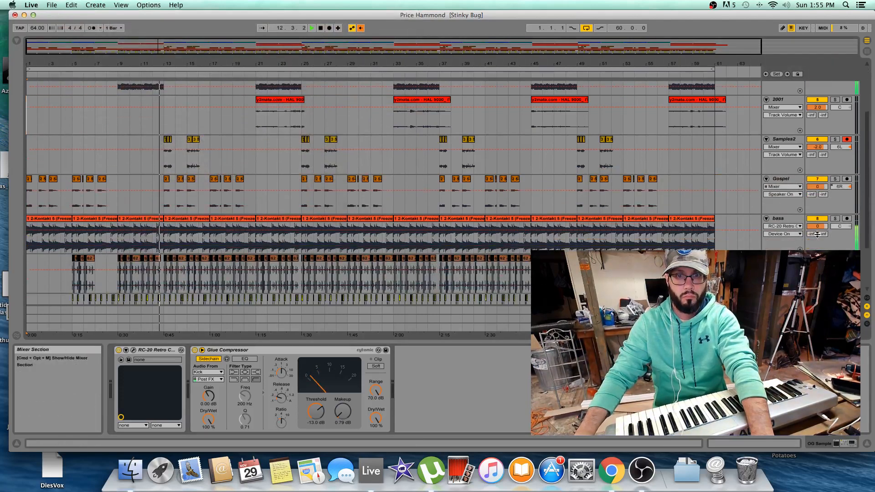
drag(818, 226, 818, 231)
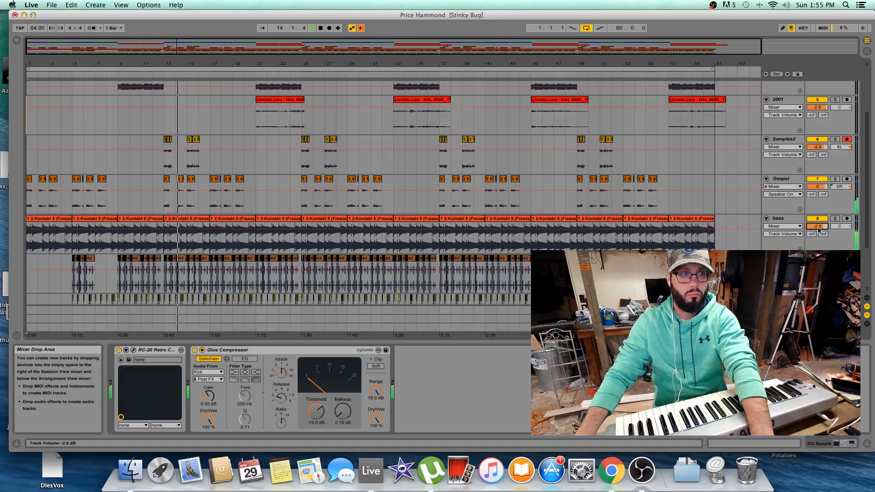
Step: Show the Master track's devices and reduce the Limiter's gain to 4.40 dB
scroll(817, 291, down, 1)
scroll(810, 150, down, 3)
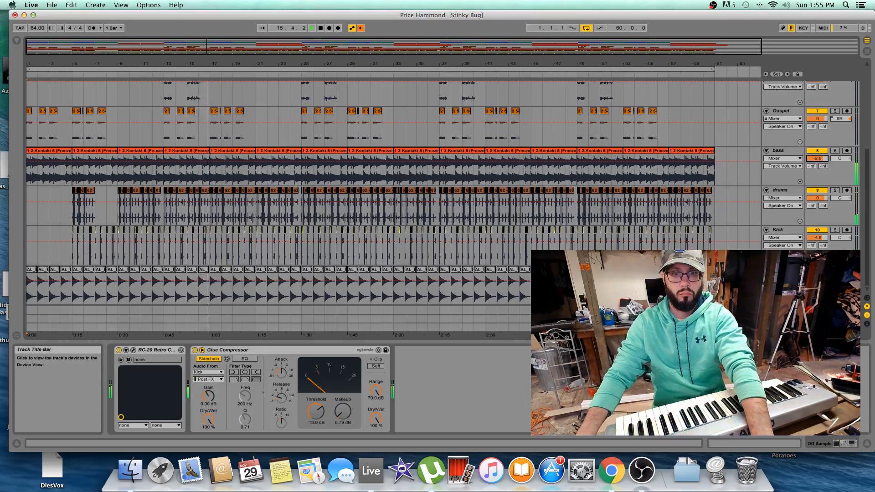
click(780, 327)
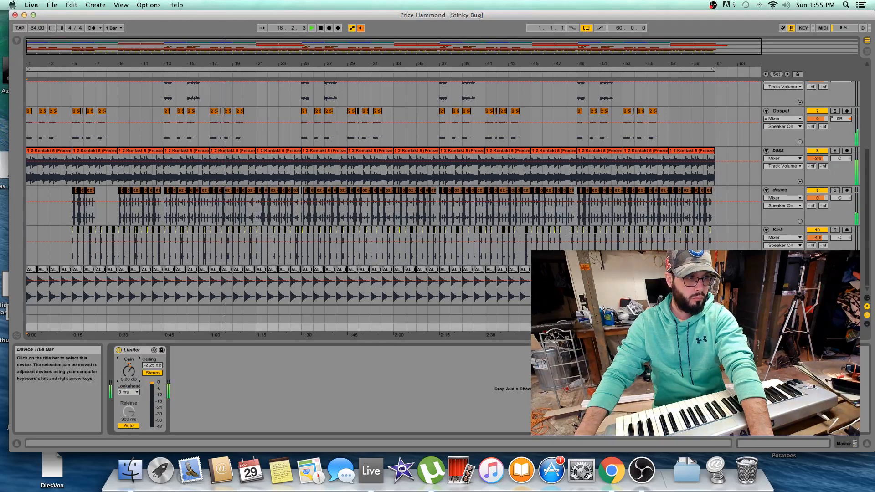
drag(132, 372, 132, 373)
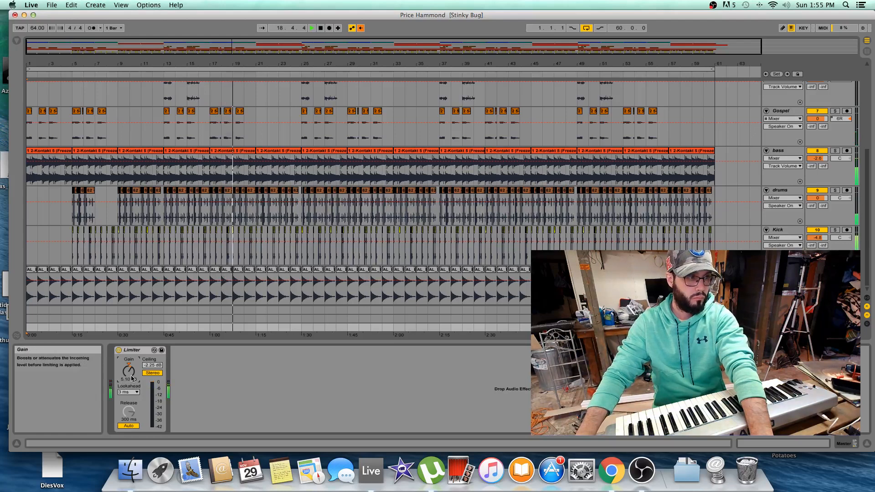
drag(132, 372, 131, 374)
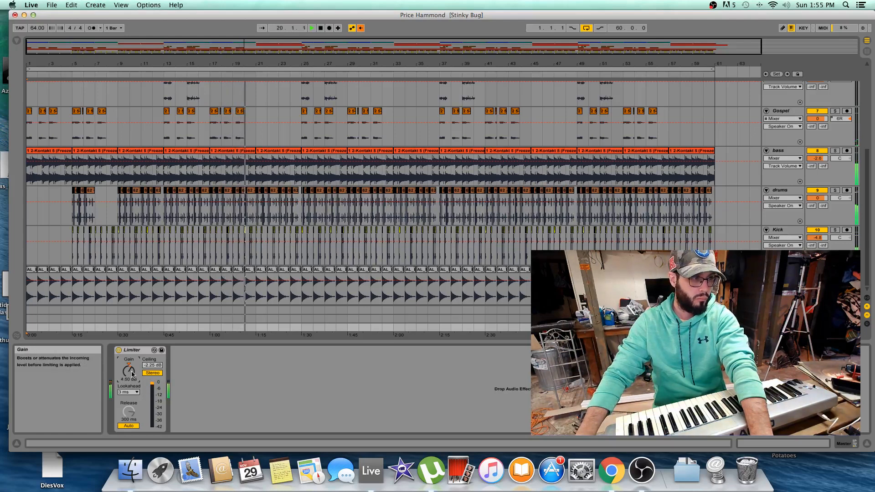
drag(132, 374, 132, 375)
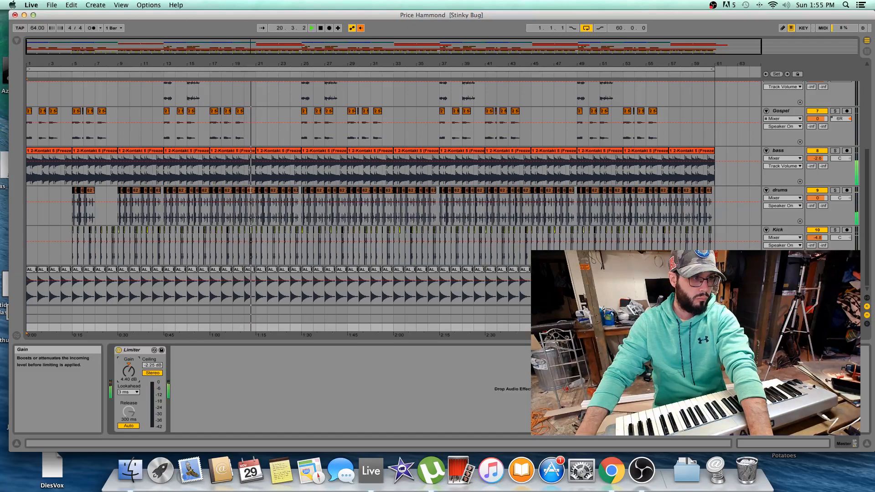